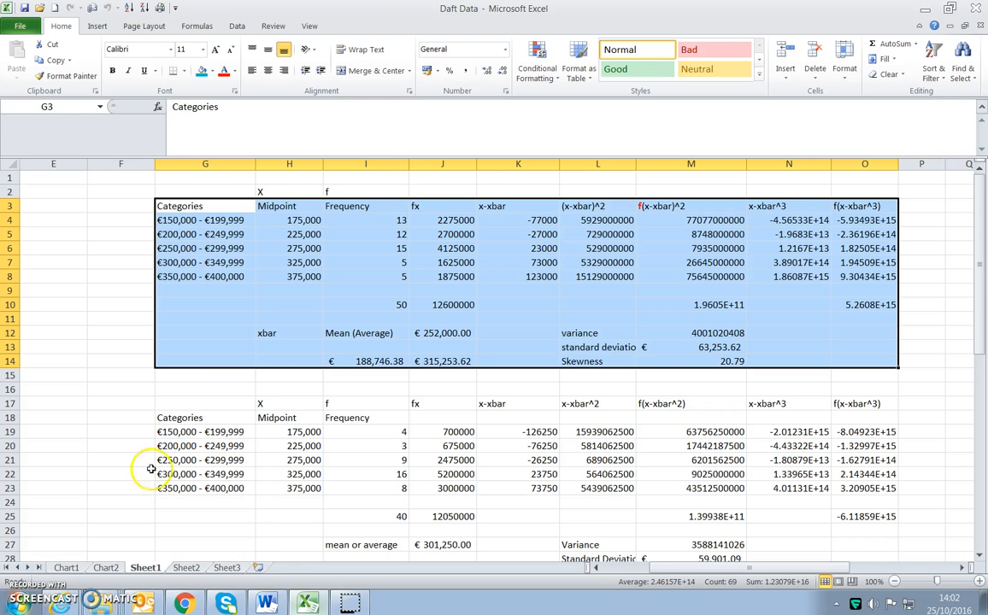
- Copy the Categories, Midpoint and Frequency data in G3:I8 and paste it below "Write up...." in the Word document
drag(195, 206, 382, 273)
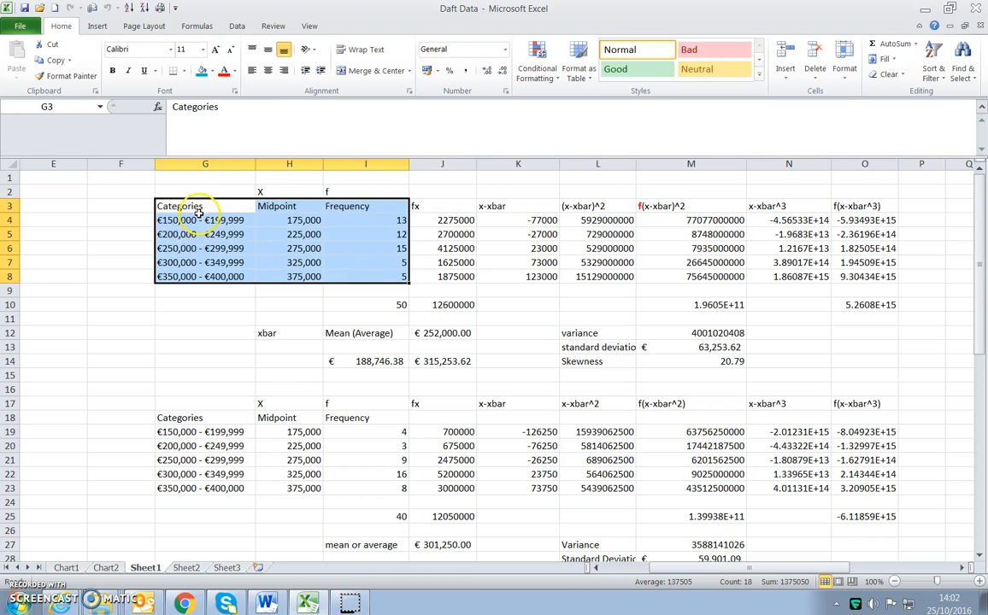
drag(208, 207, 375, 215)
click(265, 222)
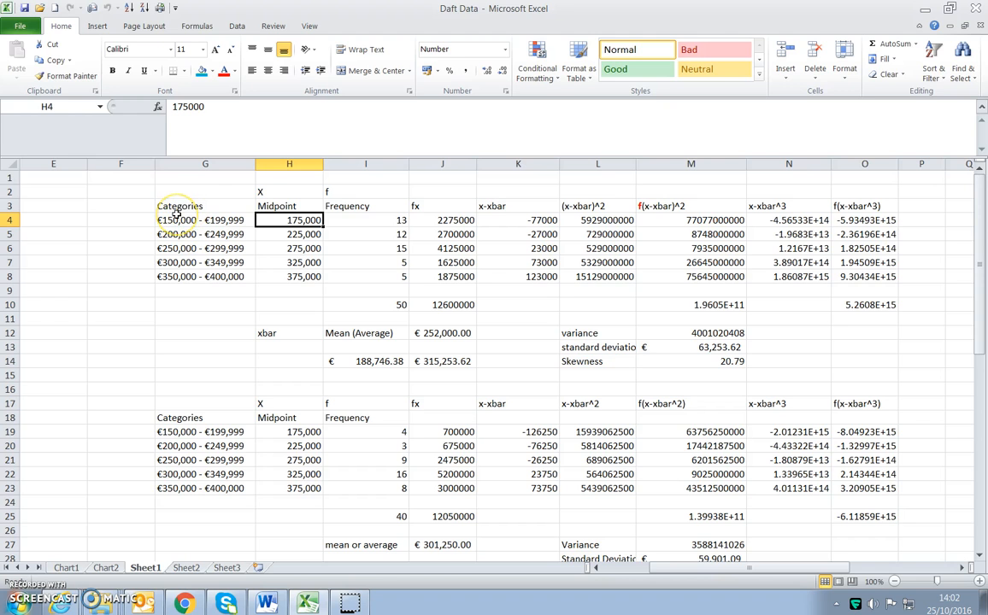
drag(175, 206, 345, 273)
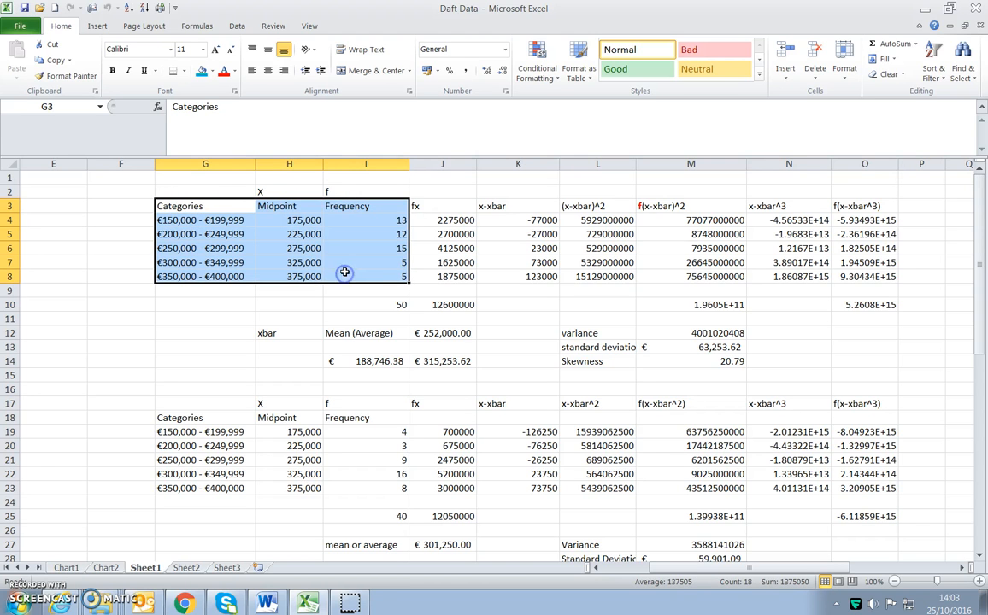
key(ctrl+c)
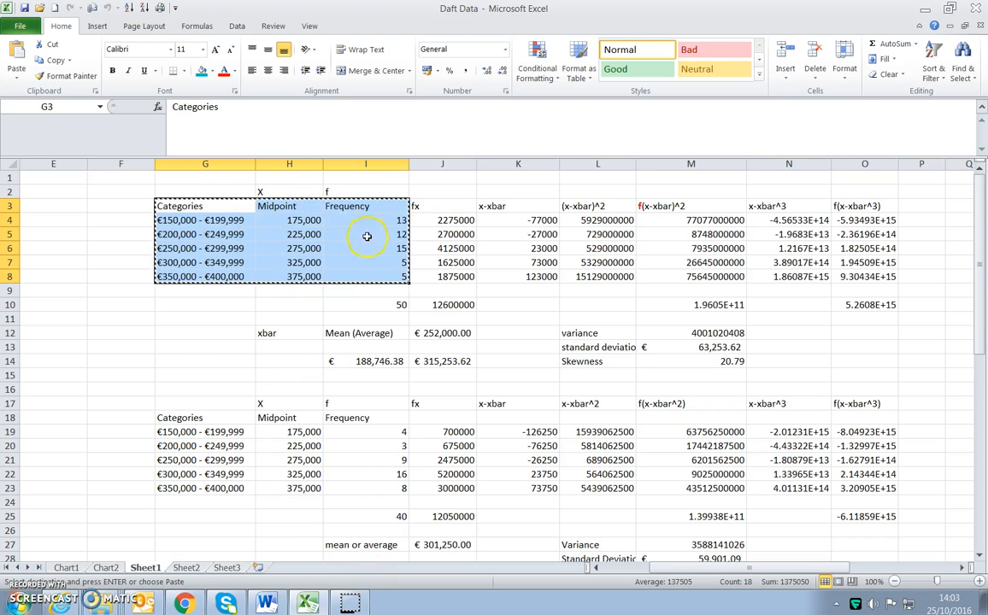
click(267, 602)
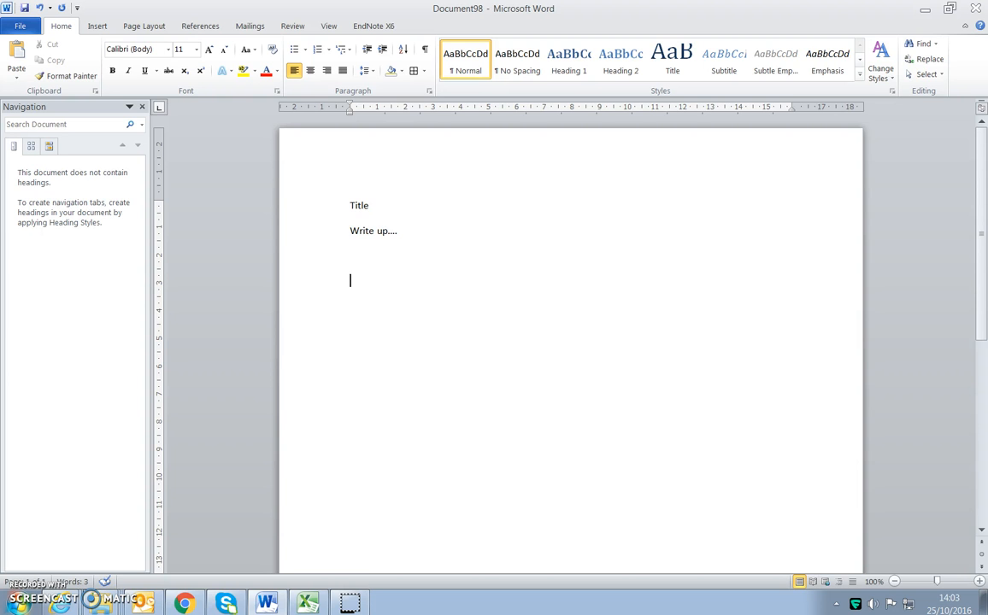
key(ctrl+v)
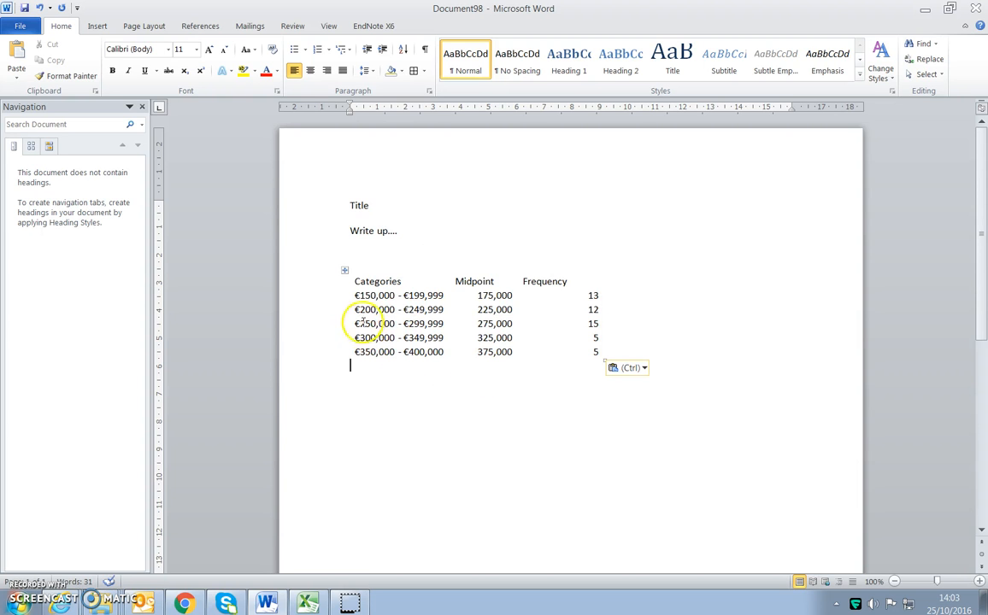
- Apply All Borders to the whole pasted table
click(346, 271)
click(447, 377)
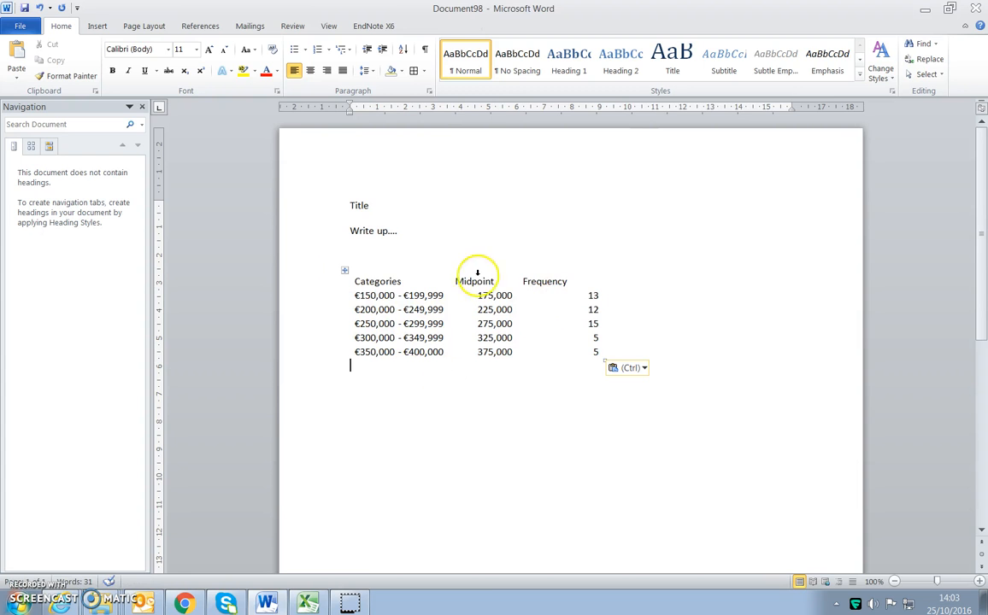
click(344, 271)
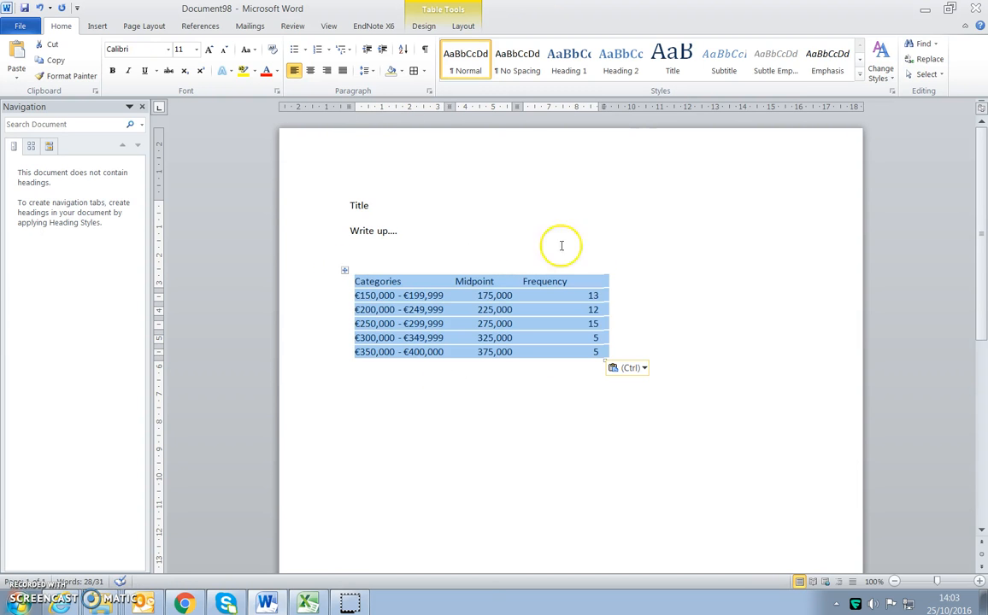
click(391, 258)
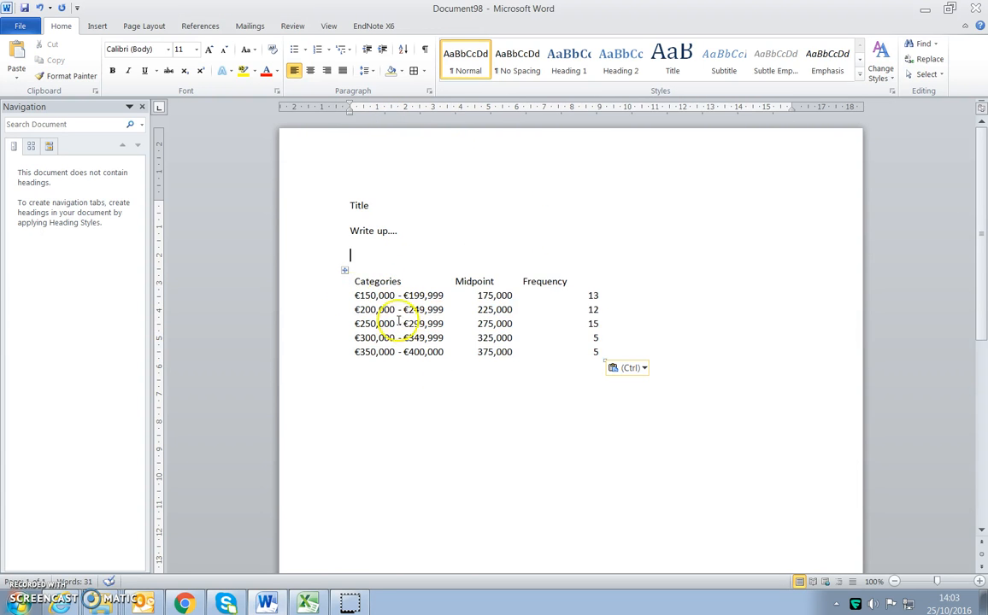
click(345, 271)
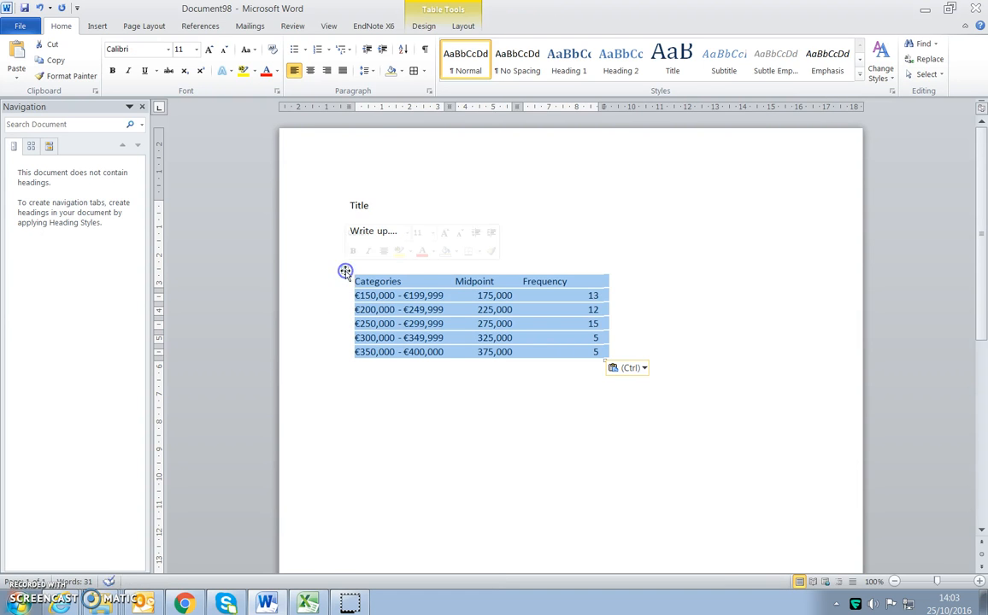
click(423, 71)
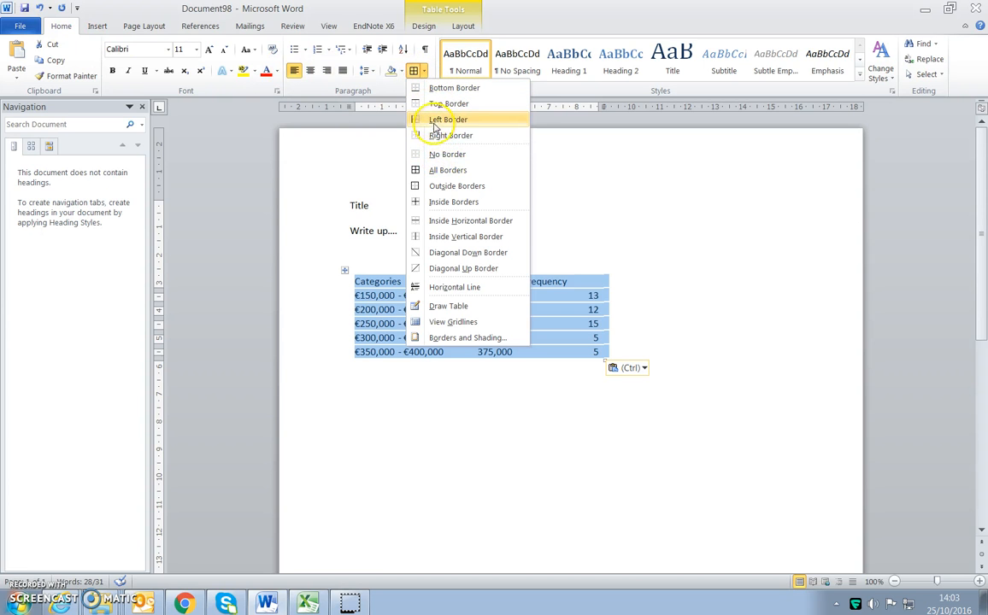
click(446, 174)
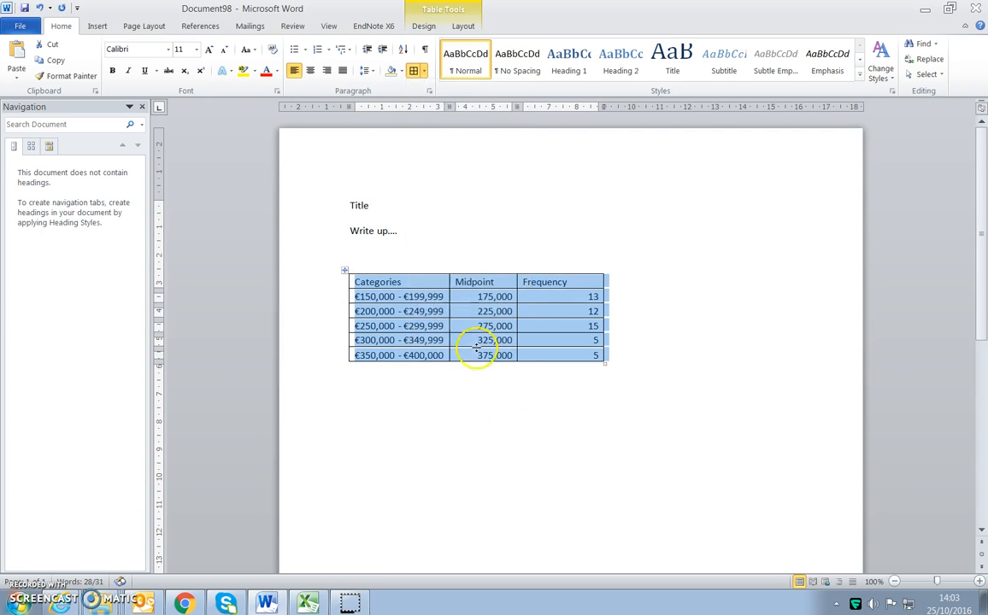
click(596, 452)
- Apply the built-in table style with an aqua header row, aqua first column and heavy black horizontal lines
drag(377, 272, 530, 280)
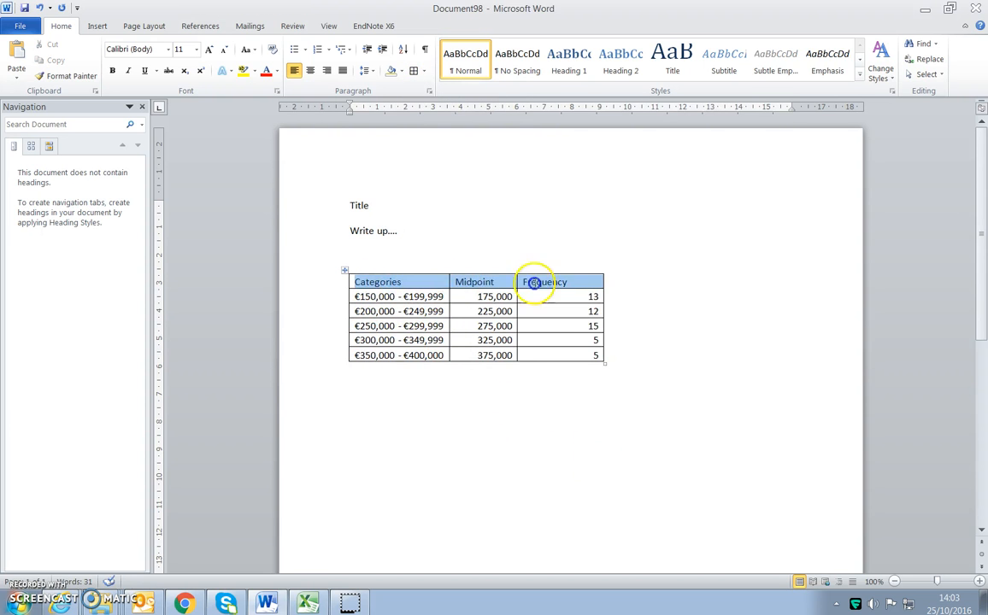
click(443, 297)
click(431, 8)
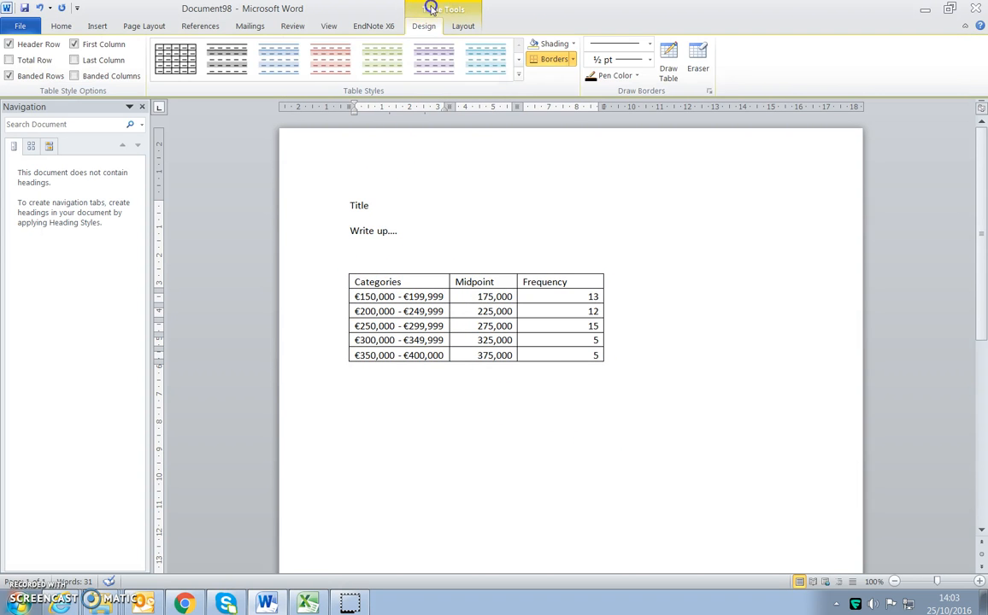
click(518, 75)
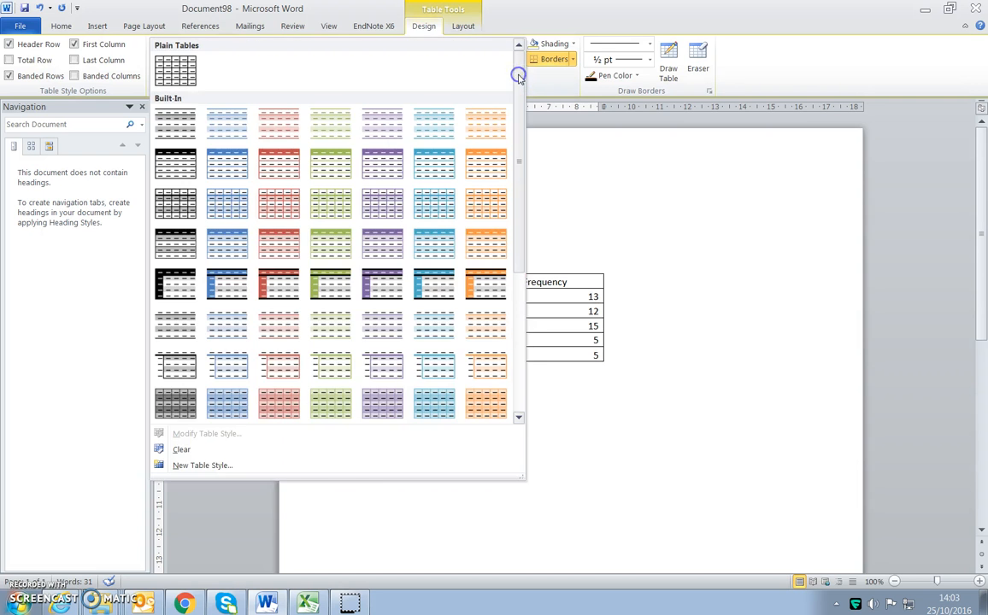
click(436, 284)
- Try the purple gridded table style, followed by the green style with a solid header row and first column
click(340, 269)
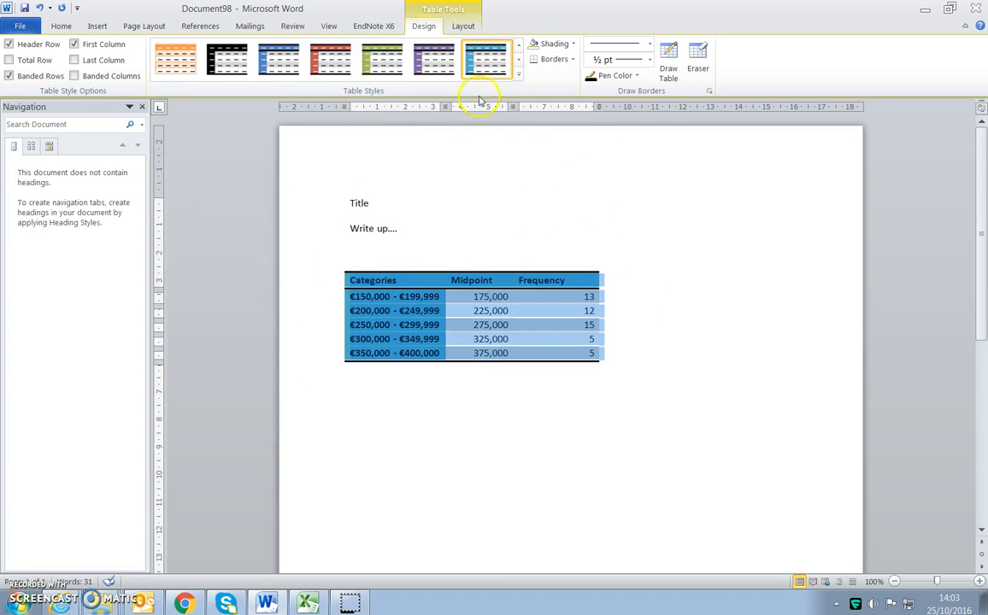
click(518, 74)
click(382, 202)
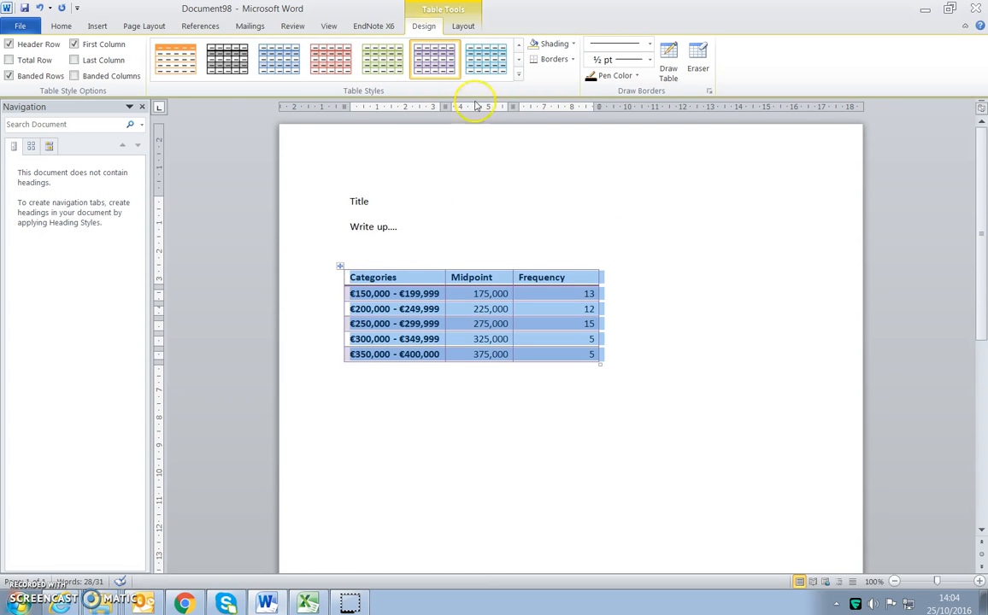
click(515, 74)
click(331, 285)
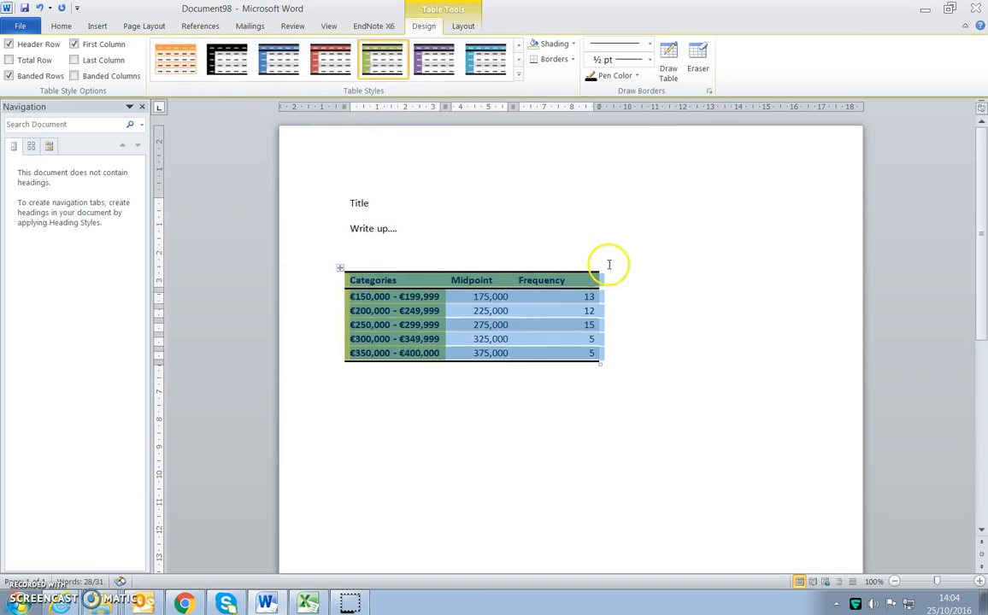
click(608, 265)
click(351, 270)
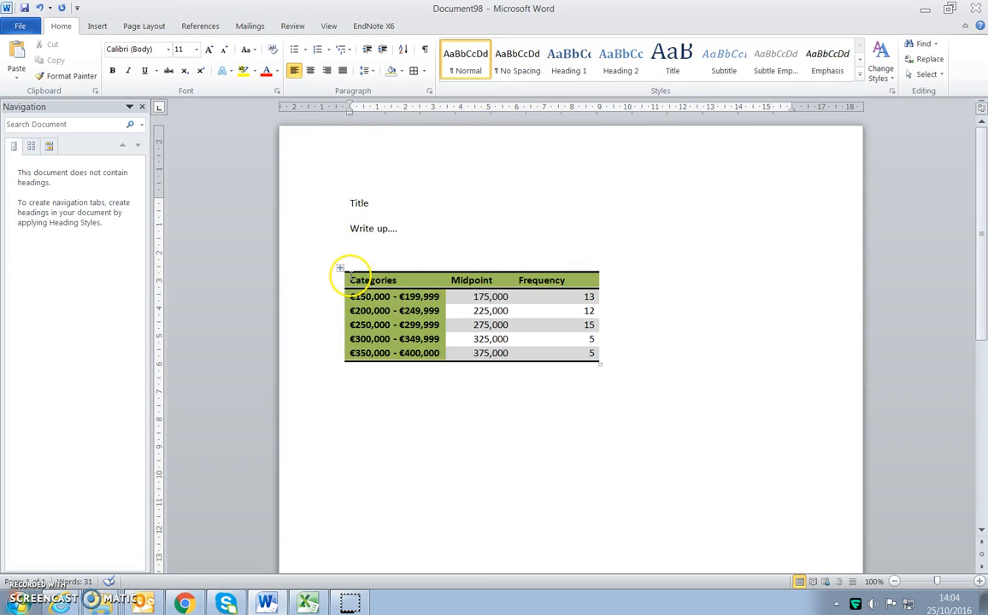
- Restore the whole table to the plain black grid style
click(339, 271)
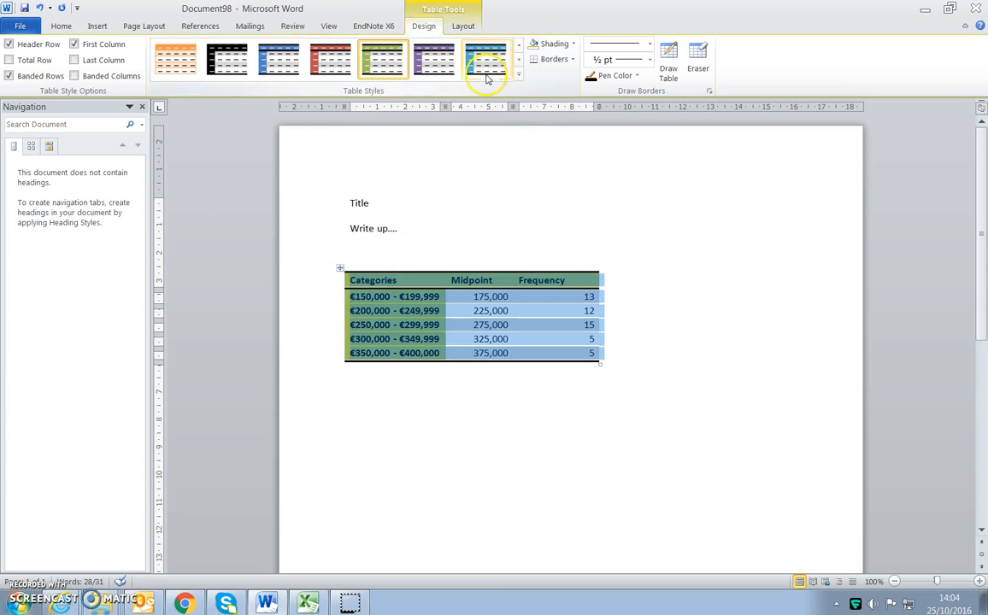
click(98, 27)
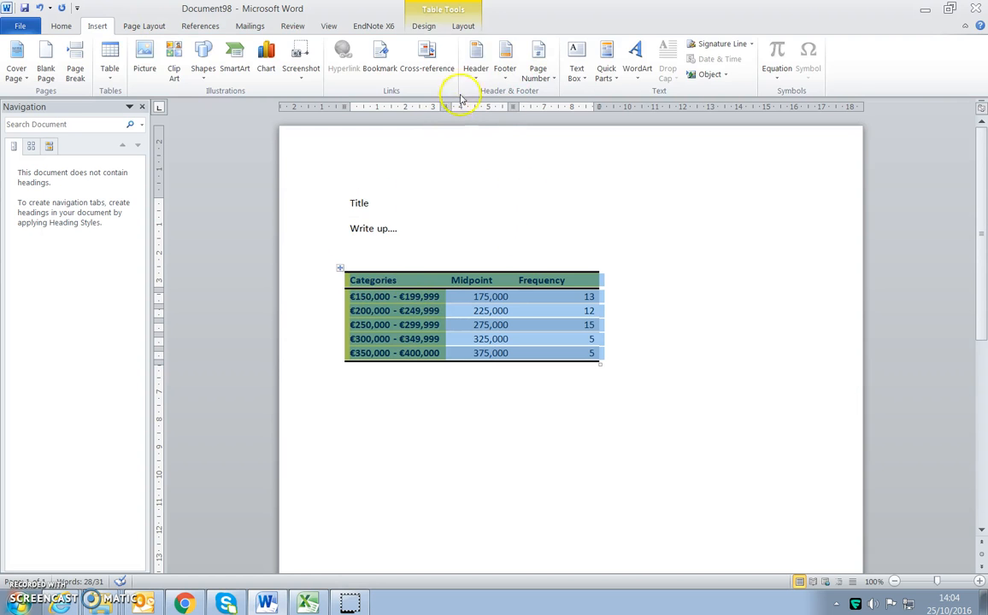
click(423, 26)
click(517, 75)
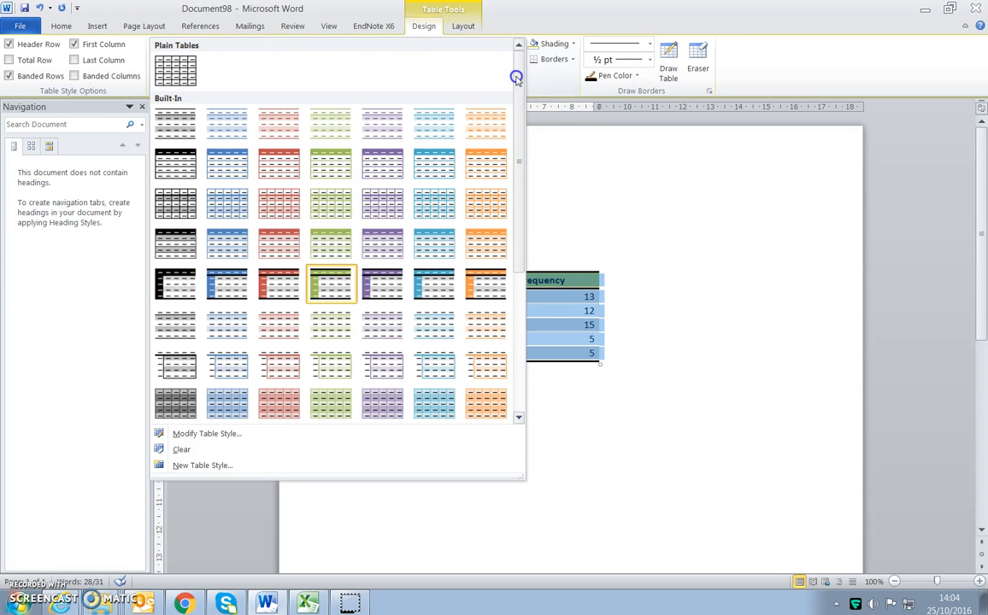
click(172, 65)
click(411, 293)
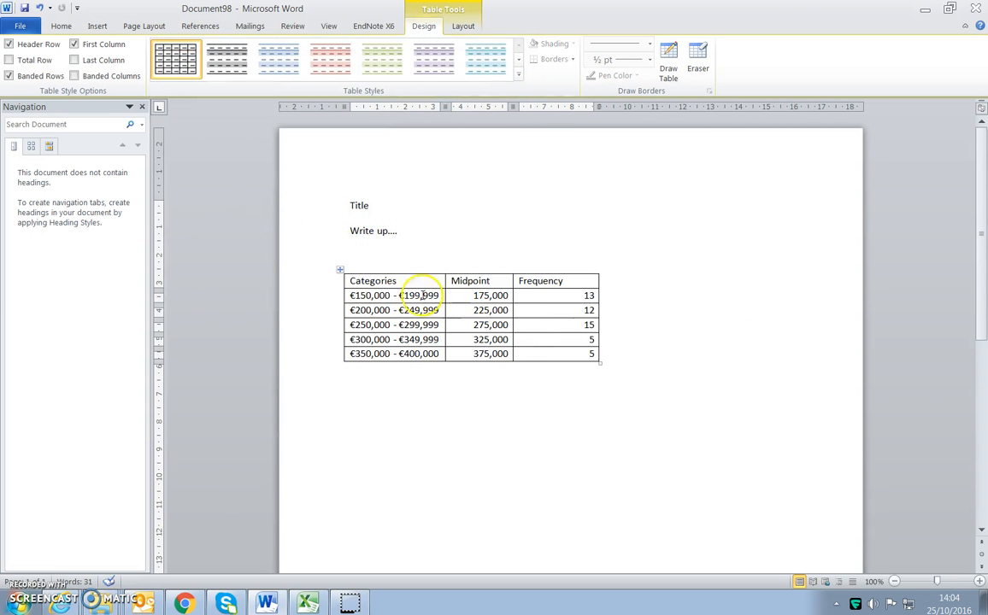
- Make the table's header row and the price ranges in the Categories column bold
drag(410, 282, 600, 283)
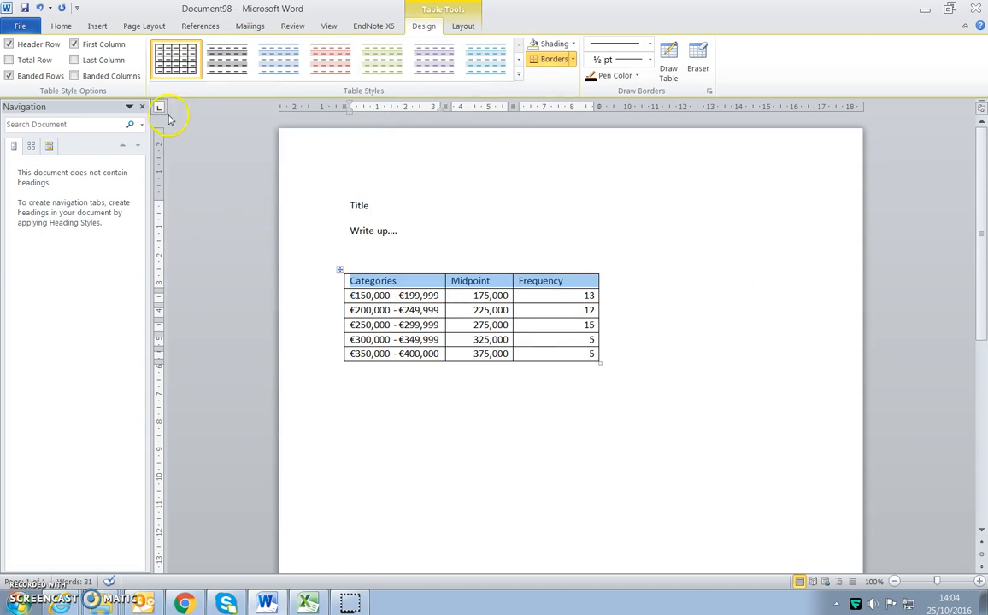
click(61, 26)
click(112, 70)
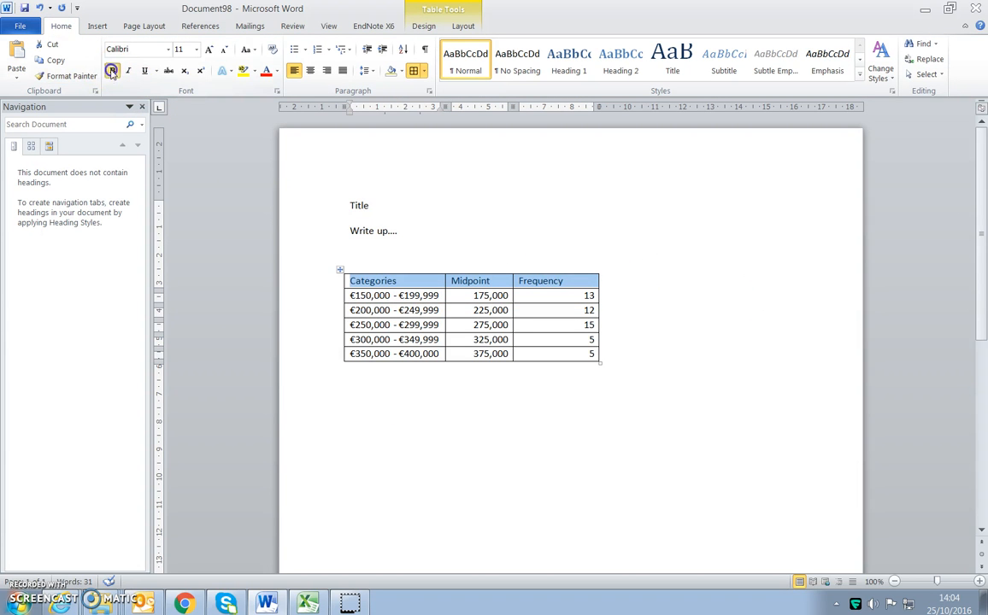
drag(353, 296, 404, 351)
click(112, 70)
- Centre the values in the Frequency column
drag(566, 303, 573, 349)
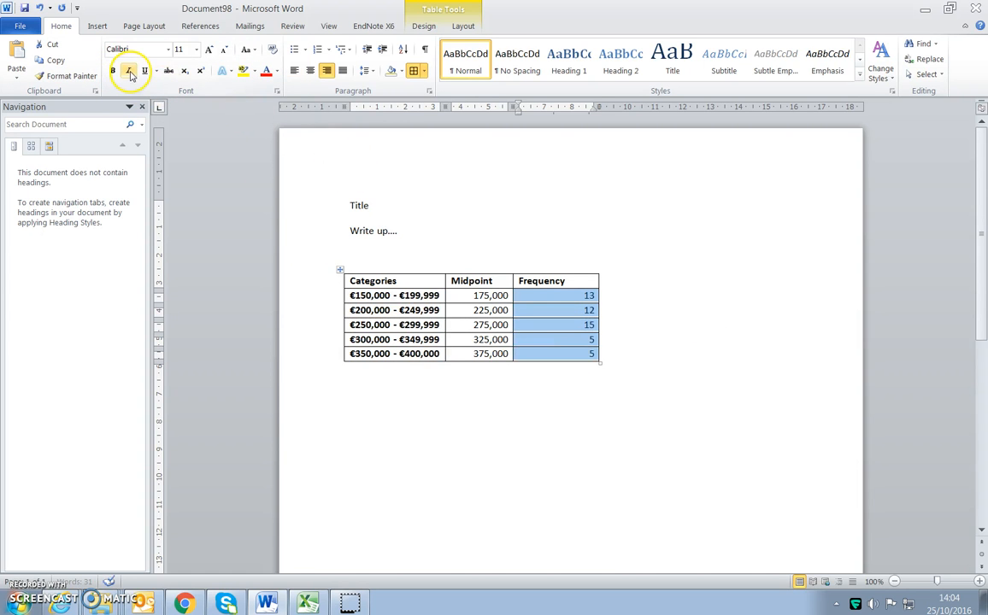
click(310, 70)
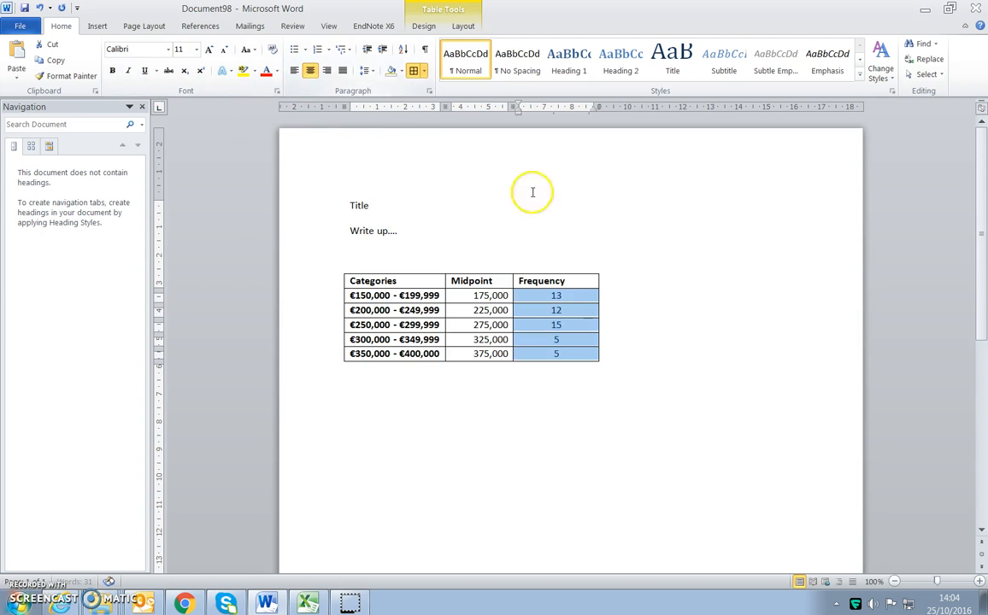
click(605, 236)
- Apply the built-in aqua style with a solid header and light banded rows to the whole table
click(335, 270)
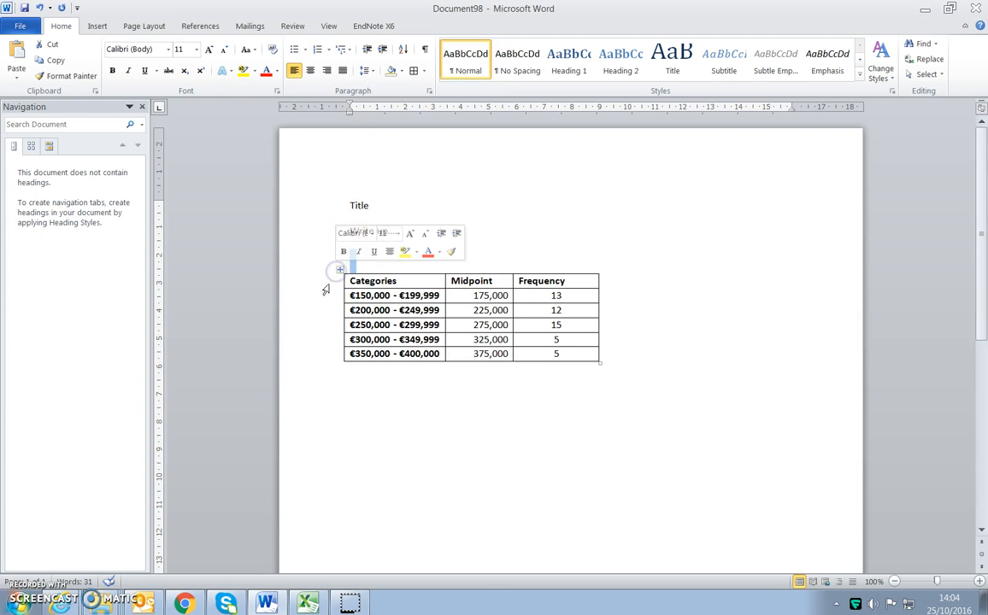
click(340, 270)
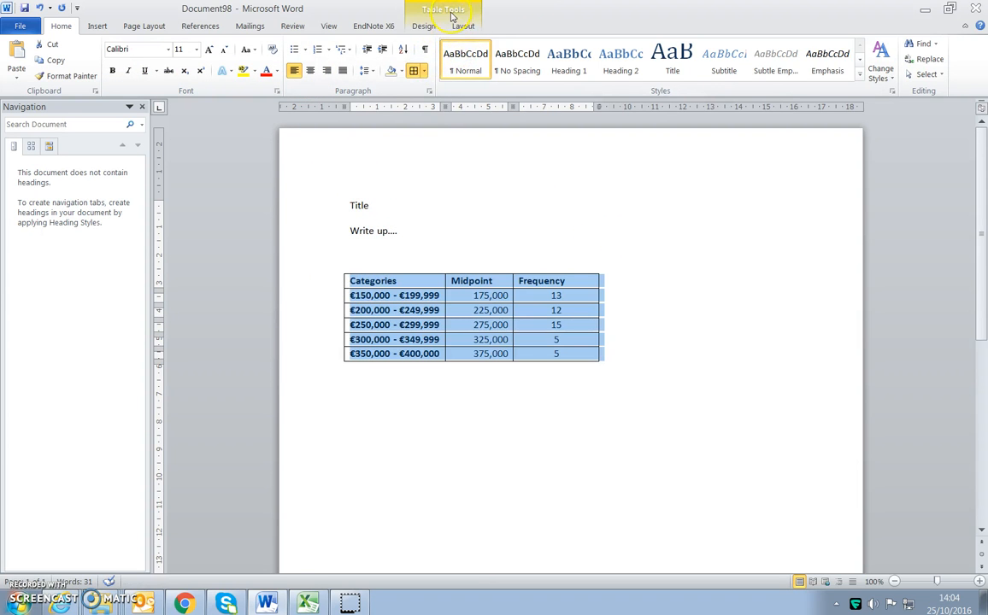
click(451, 15)
click(517, 75)
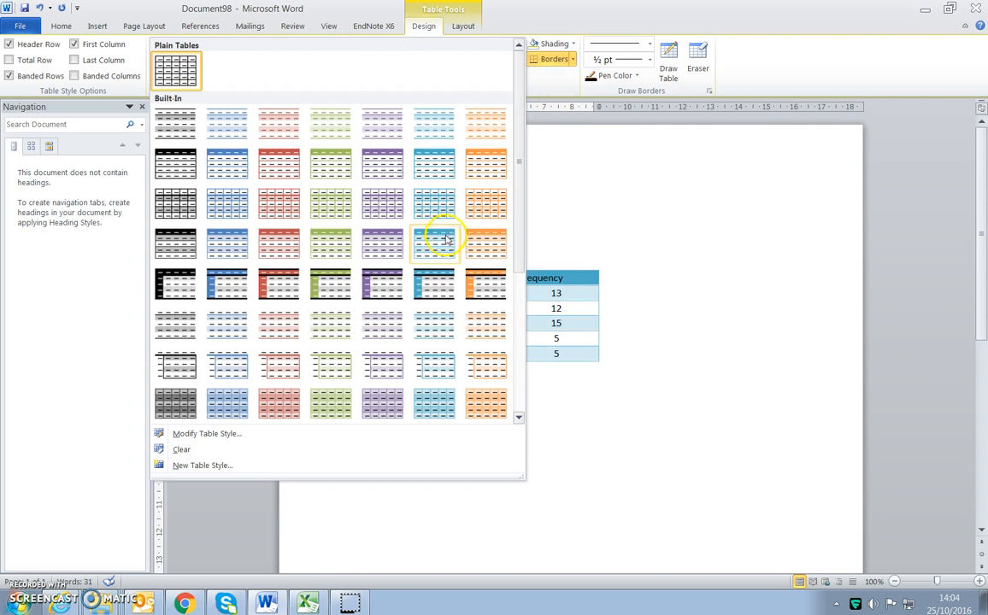
click(445, 241)
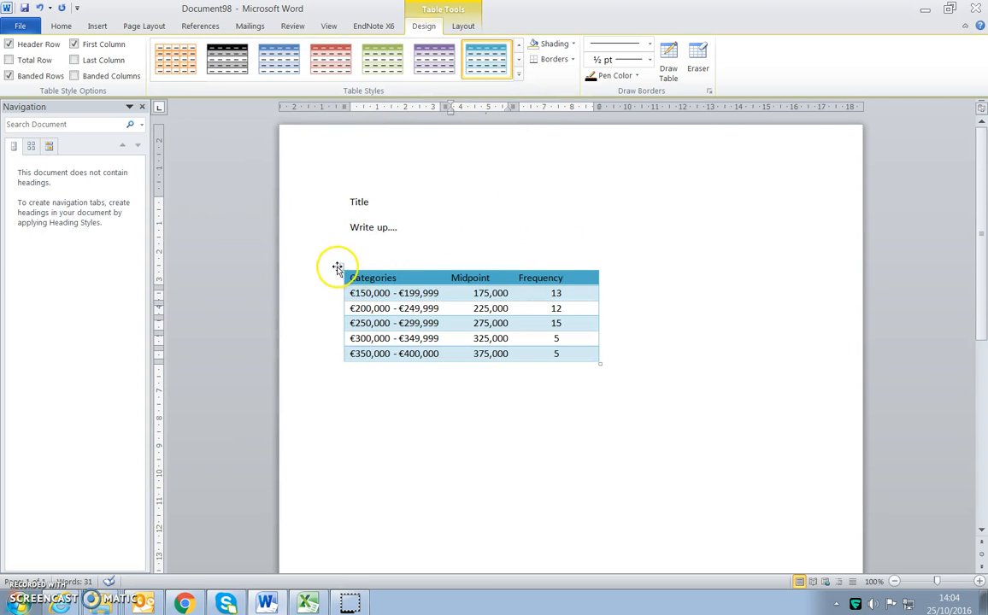
- Apply the dark purple built-in style with a black header row to the whole table
click(337, 269)
click(518, 75)
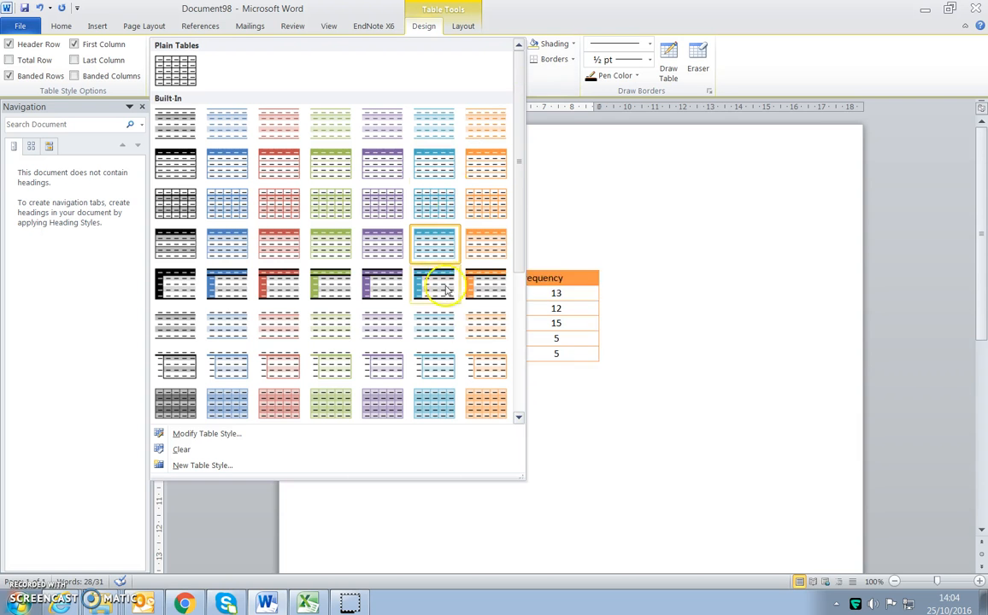
drag(522, 198, 510, 295)
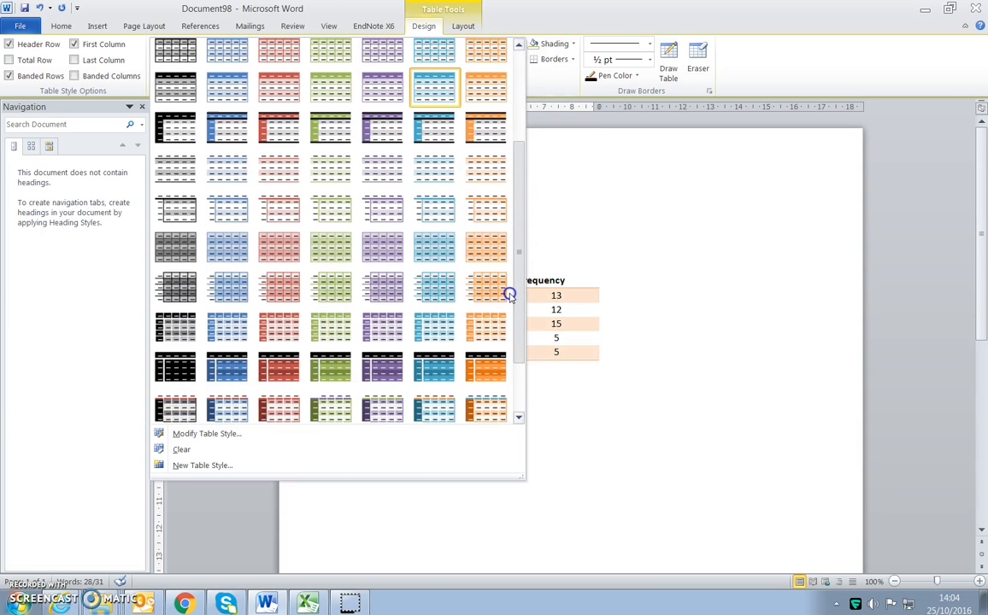
click(382, 363)
click(553, 245)
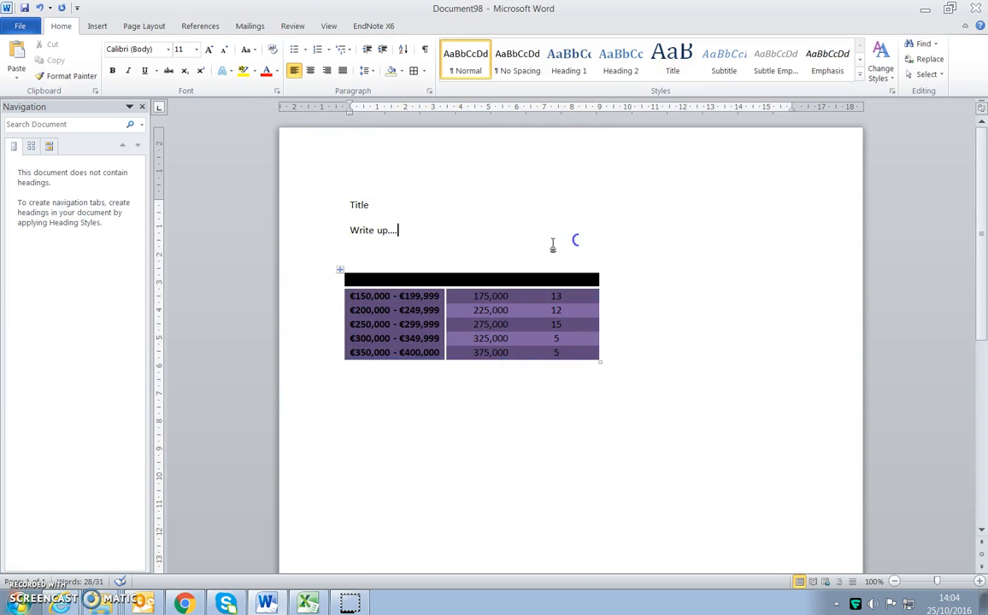
- Apply the built-in light green banded style with thin green horizontal rules to the whole table
click(341, 269)
click(517, 77)
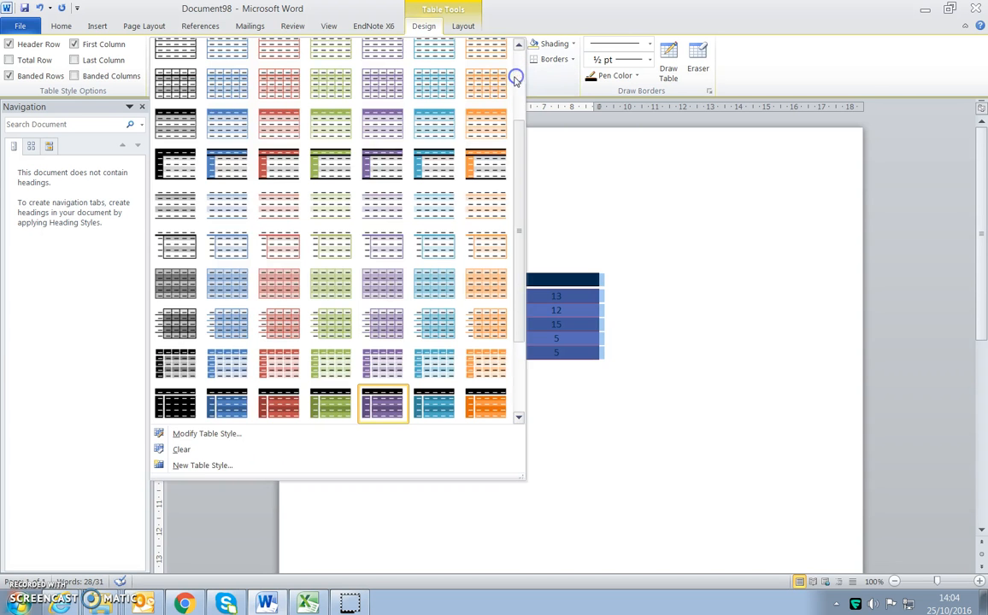
click(342, 202)
click(578, 176)
- Add the source note "Source: Authors own." below the table and the caption "Table 1: House Prices in County X" above it
click(361, 407)
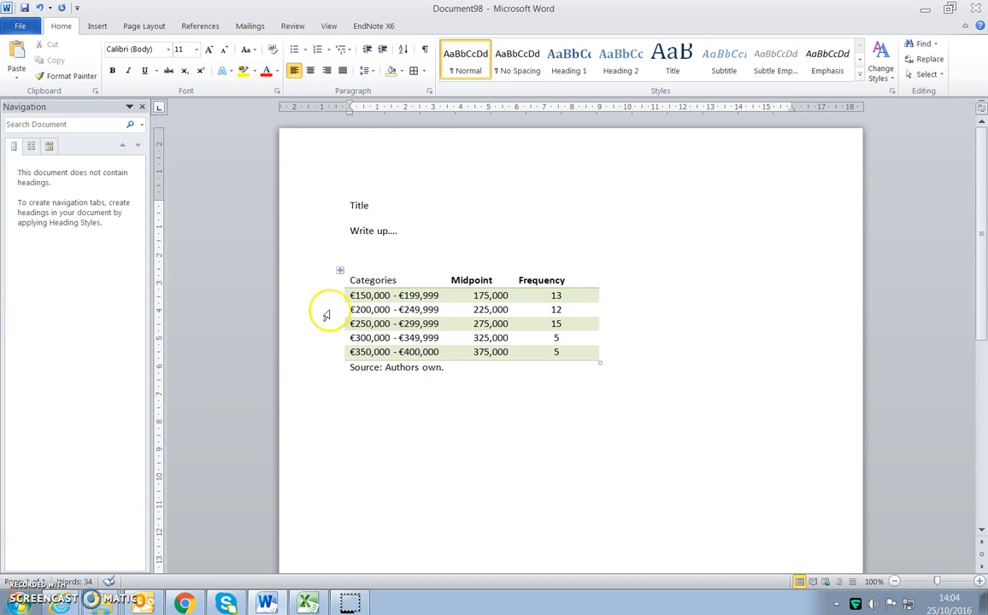
click(355, 260)
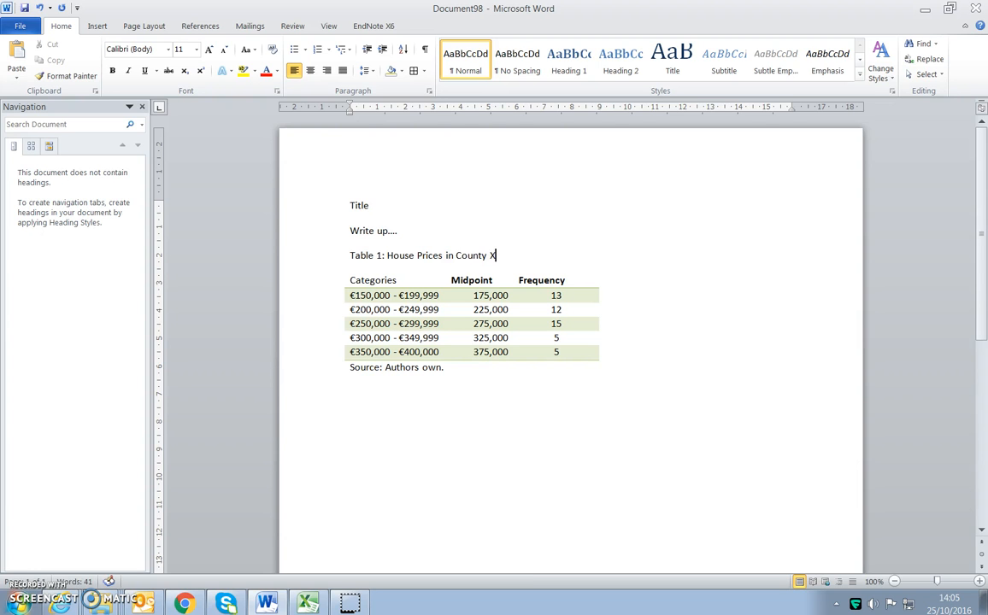
- Insert two extra blank lines between the "Write up...." text and the table caption
click(419, 227)
key(Return)
key(Return)
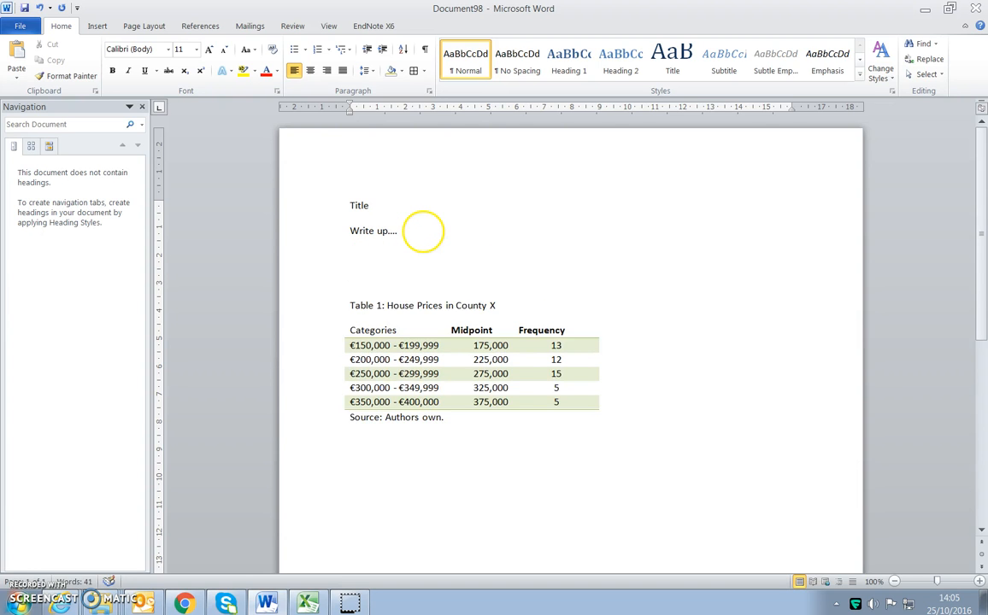
- Make the table caption and the source note bold
triple_click(411, 304)
click(112, 70)
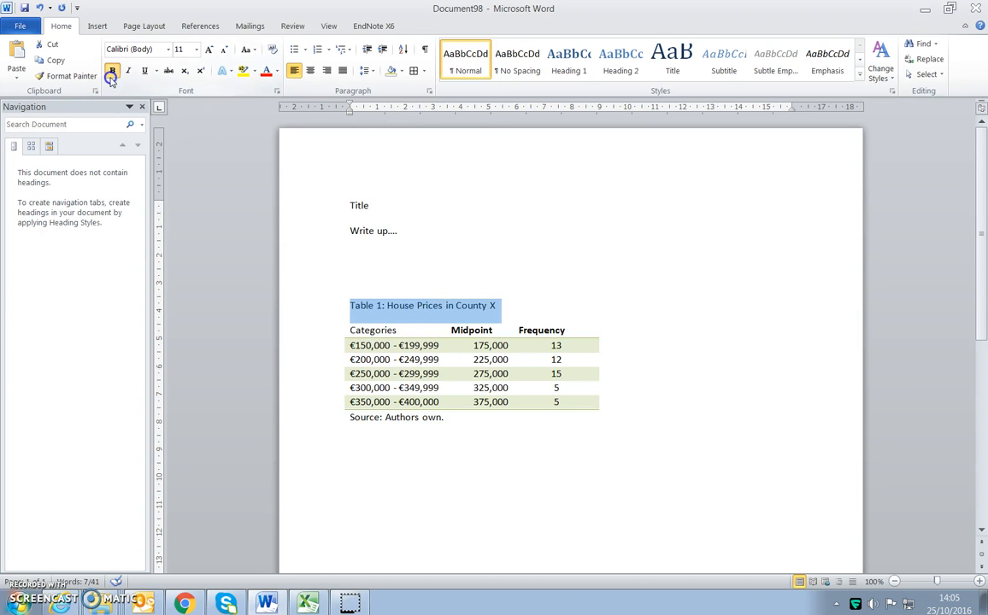
triple_click(426, 419)
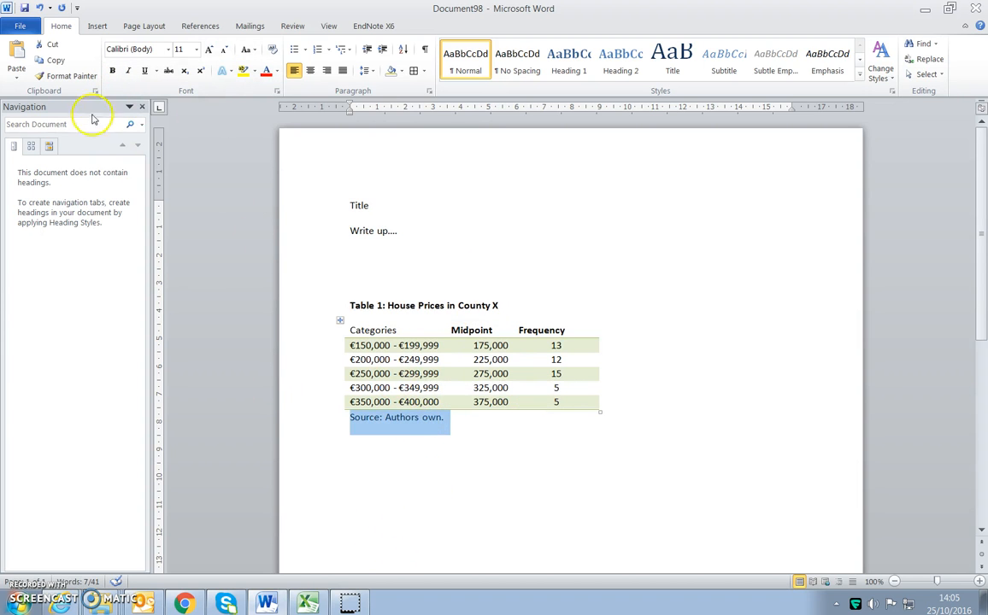
click(113, 72)
click(494, 308)
click(387, 269)
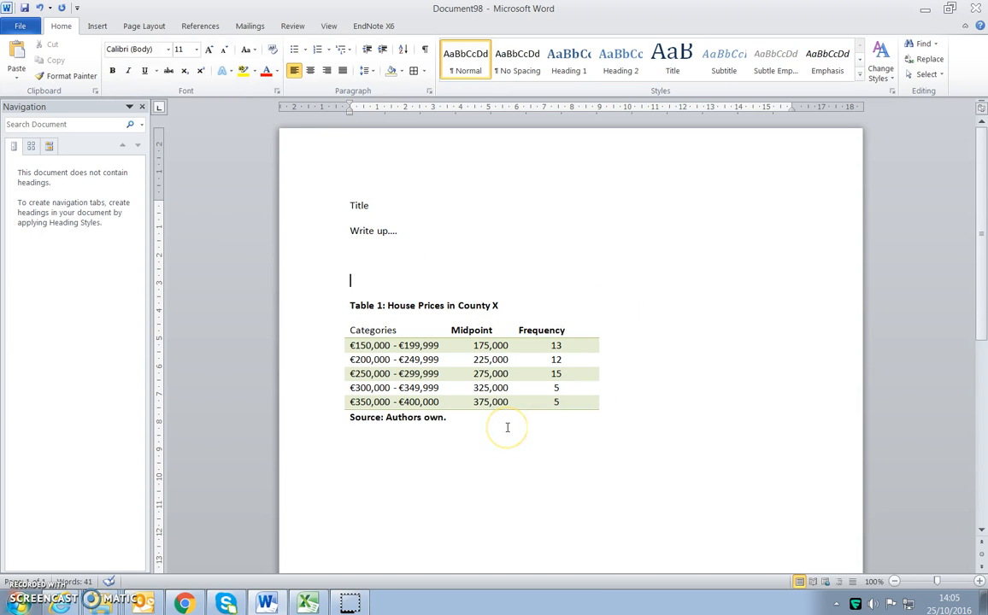
- Copy the House Prices in County Y histogram from Chart2 in Excel and paste it below the source note in Word
click(461, 422)
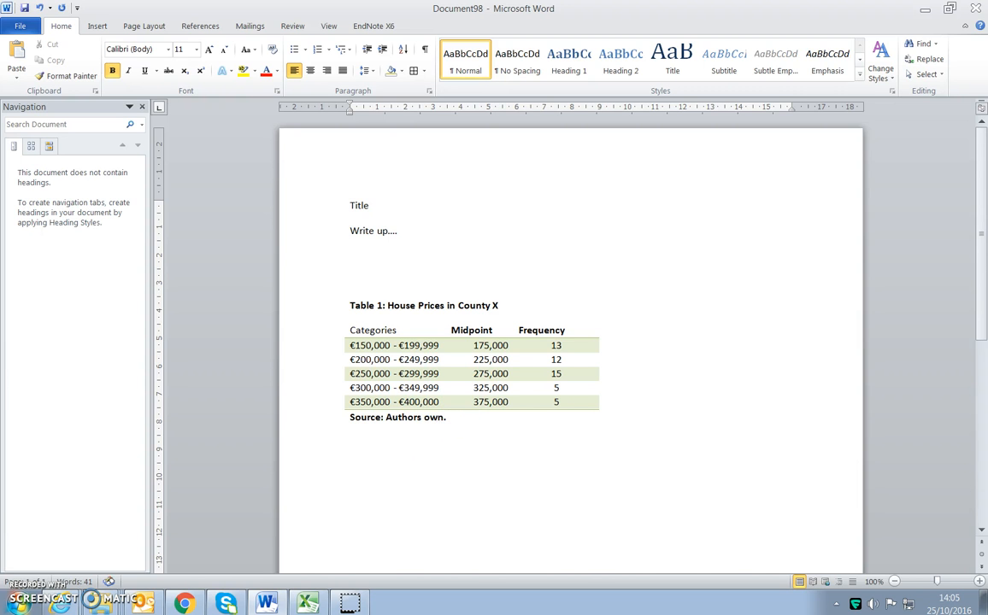
key(alt+Tab)
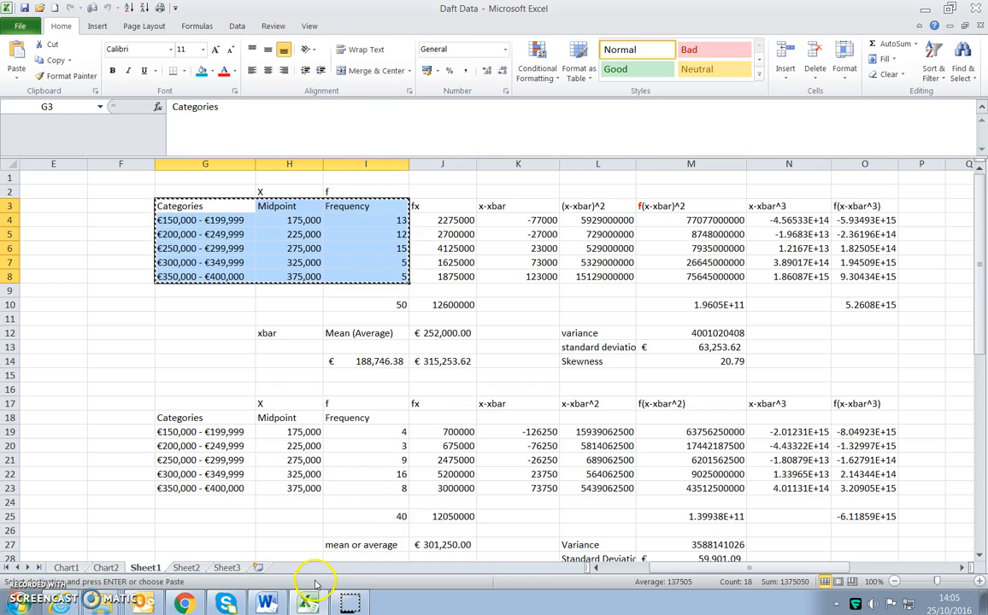
click(105, 568)
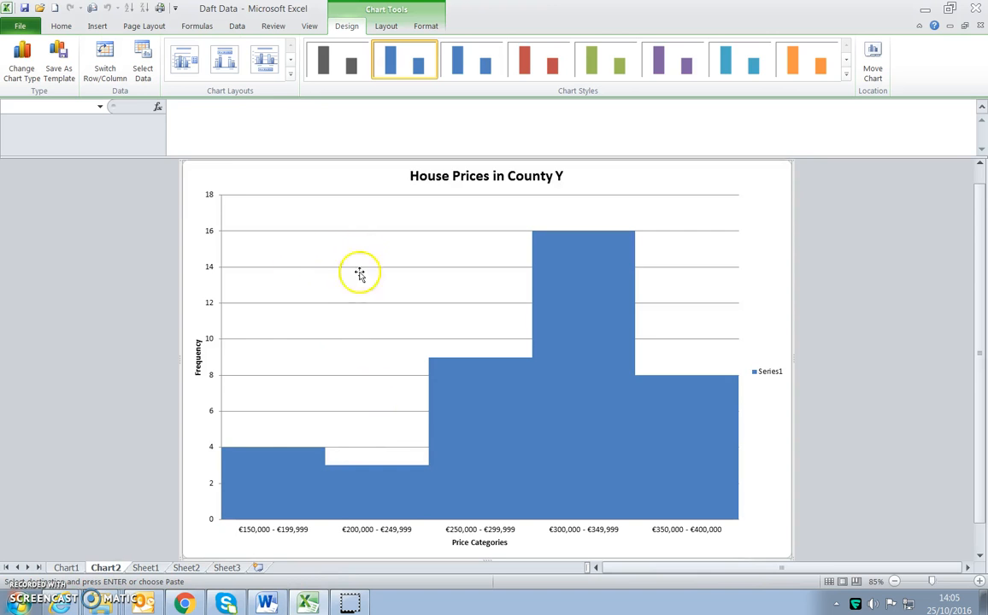
right_click(293, 236)
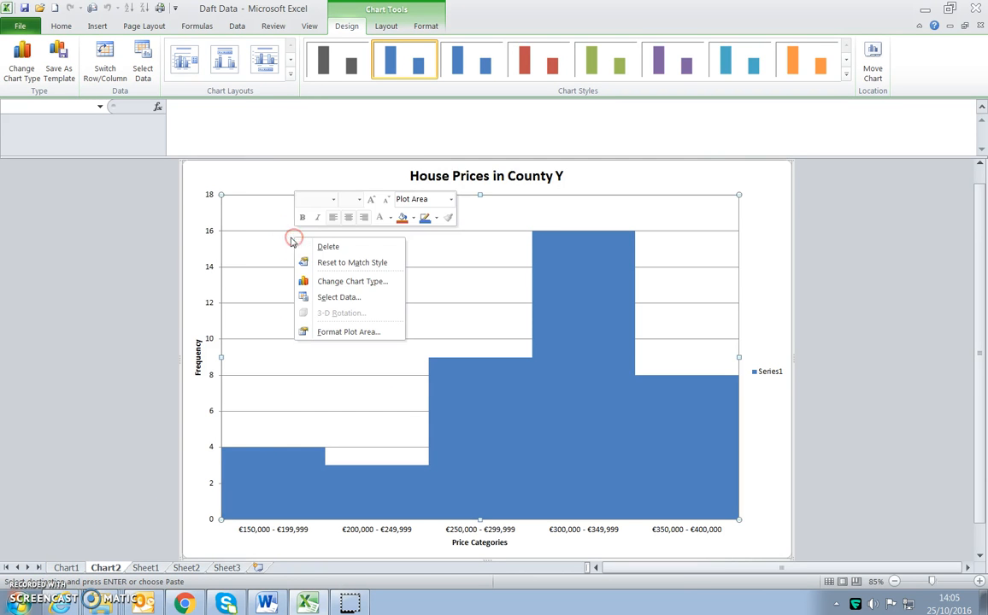
right_click(230, 171)
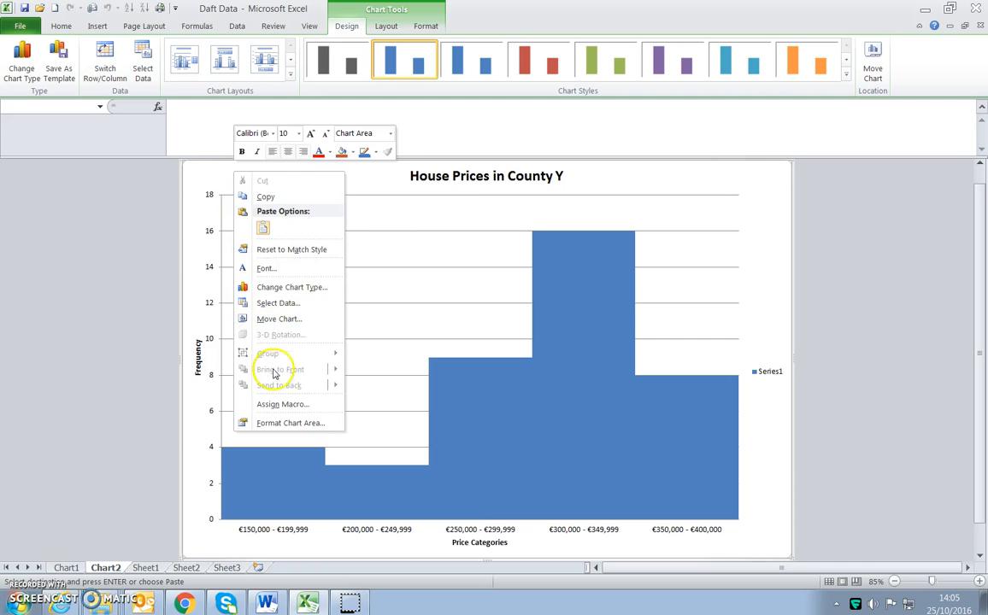
click(302, 197)
right_click(231, 178)
click(230, 178)
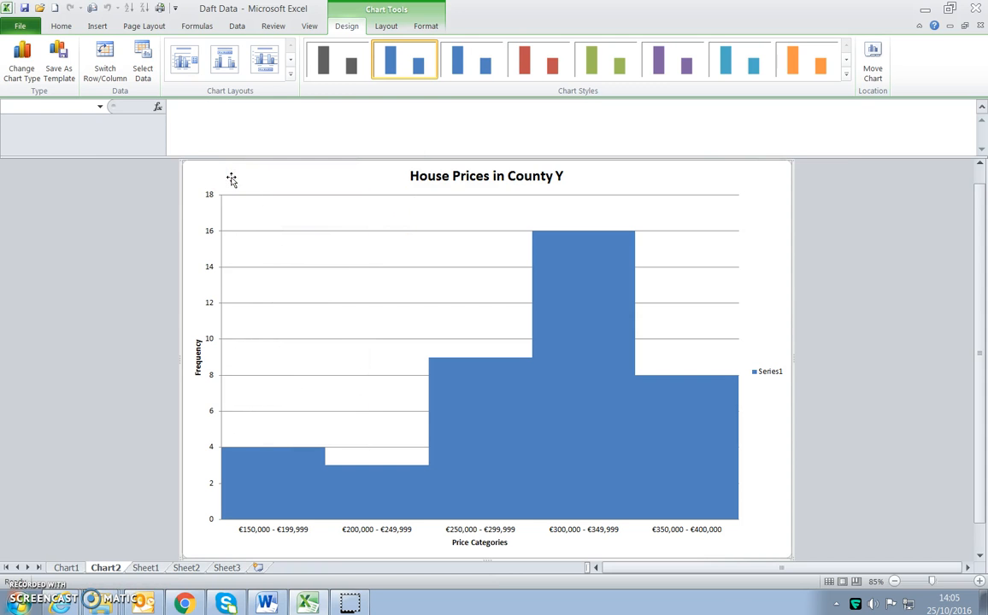
key(alt+Tab)
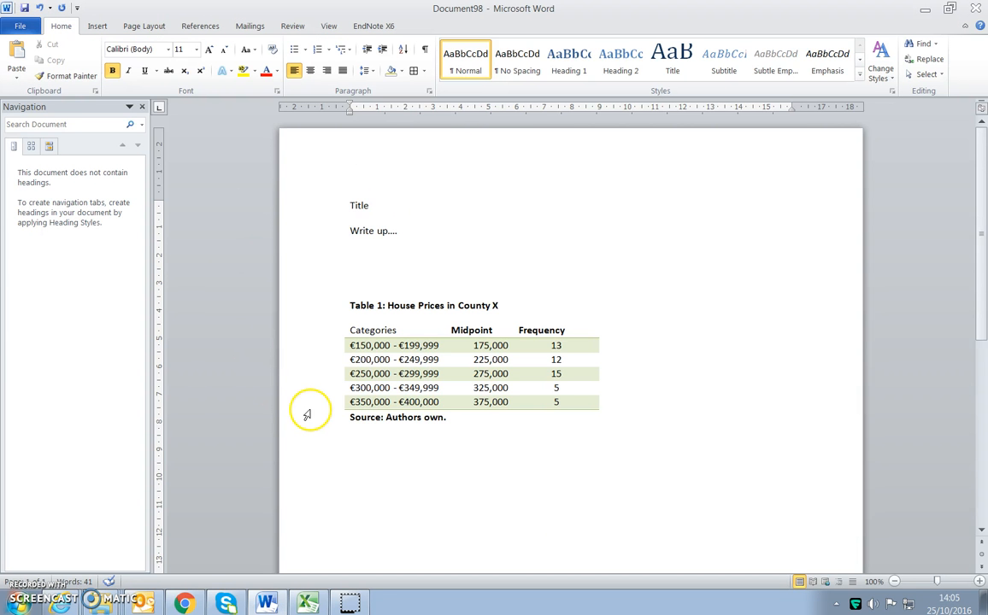
key(ctrl+v)
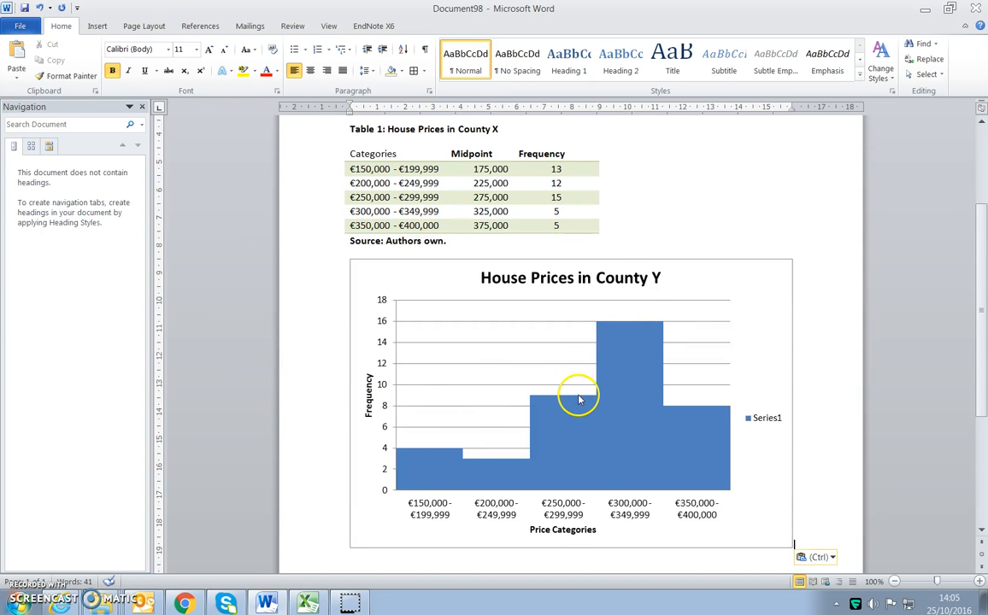
- Delete the pasted House Prices in County Y chart from the write-up
scroll(578, 399, down, 2)
click(453, 513)
click(452, 419)
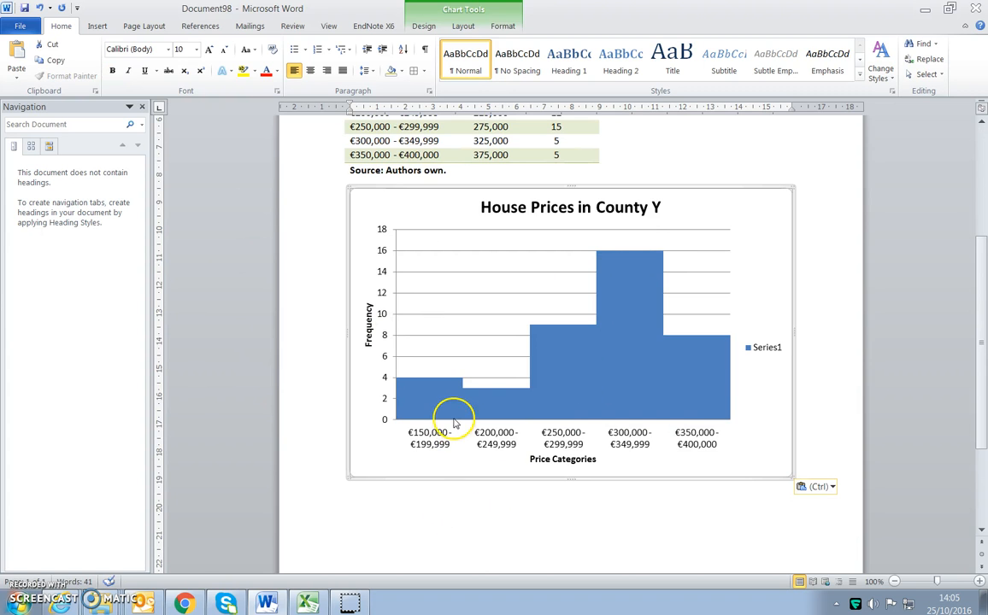
key(Delete)
- Copy the House Prices in County X histogram from Chart1 in Excel and paste it below the source note in Word
click(430, 426)
click(265, 604)
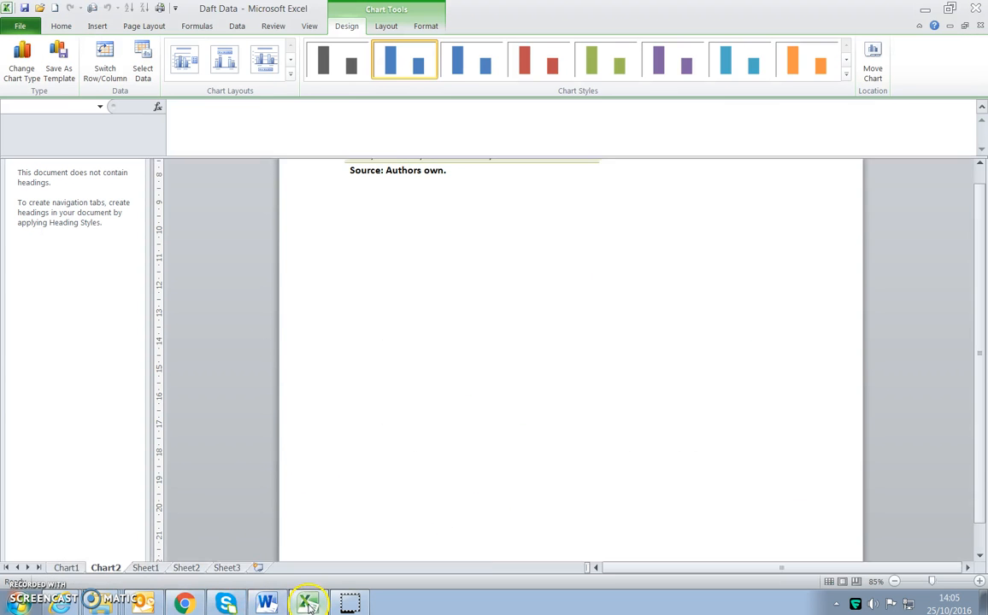
click(66, 568)
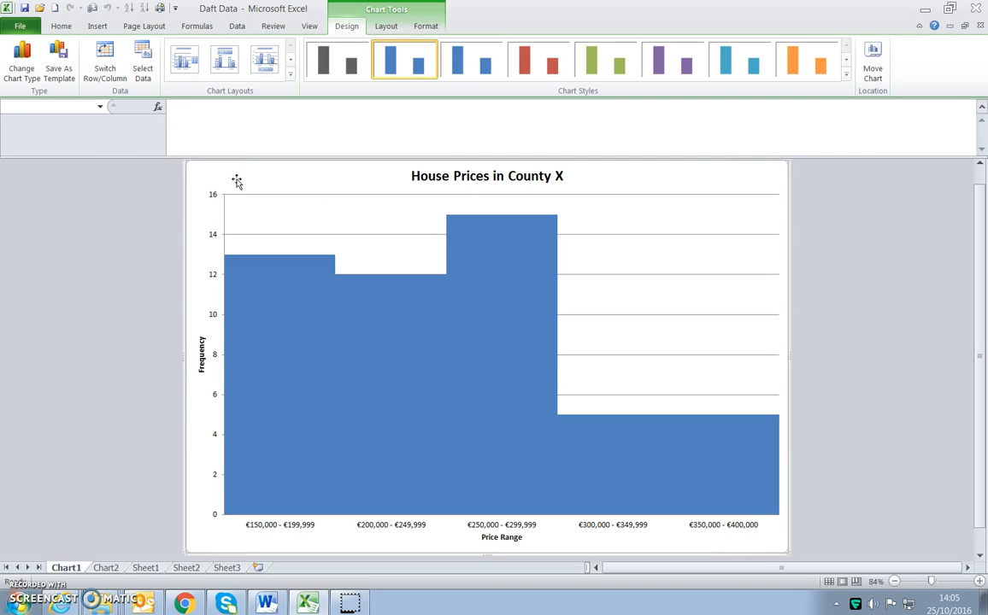
key(alt+Tab)
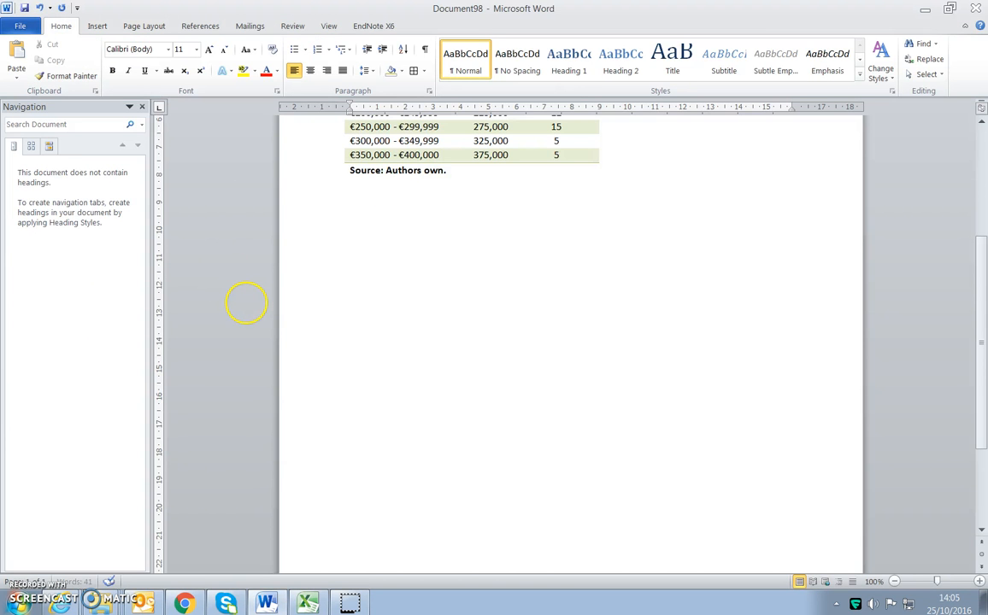
key(ctrl+v)
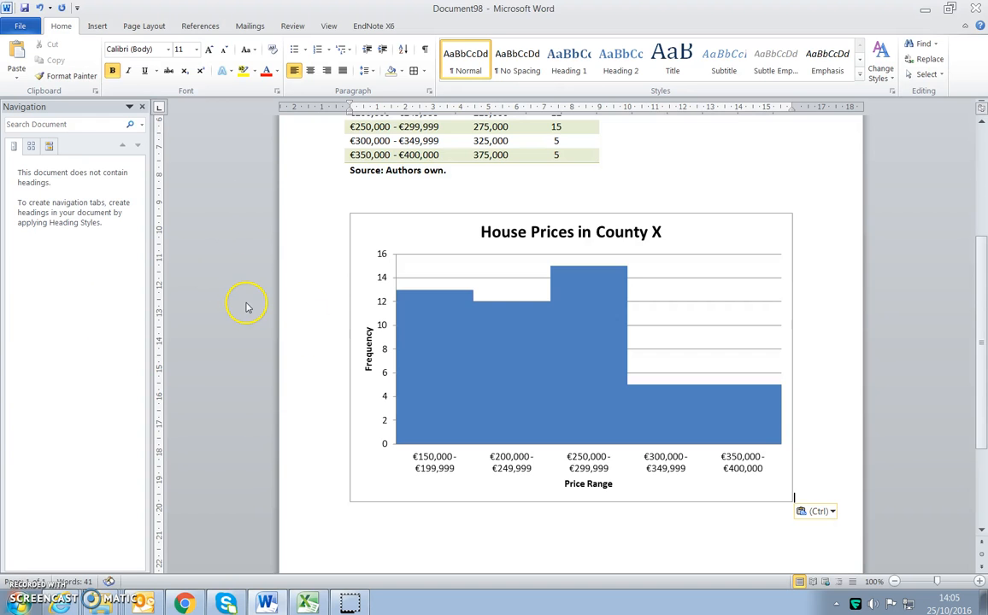
- Shrink the House Prices in County X chart to about 12.5 cm wide and 6 cm tall
click(502, 347)
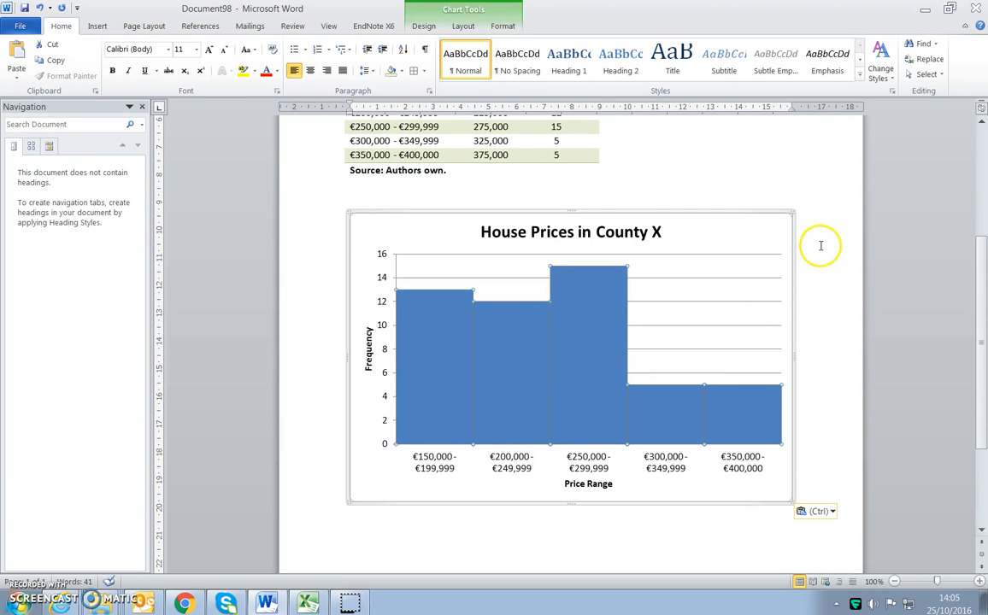
mouse_move(554, 330)
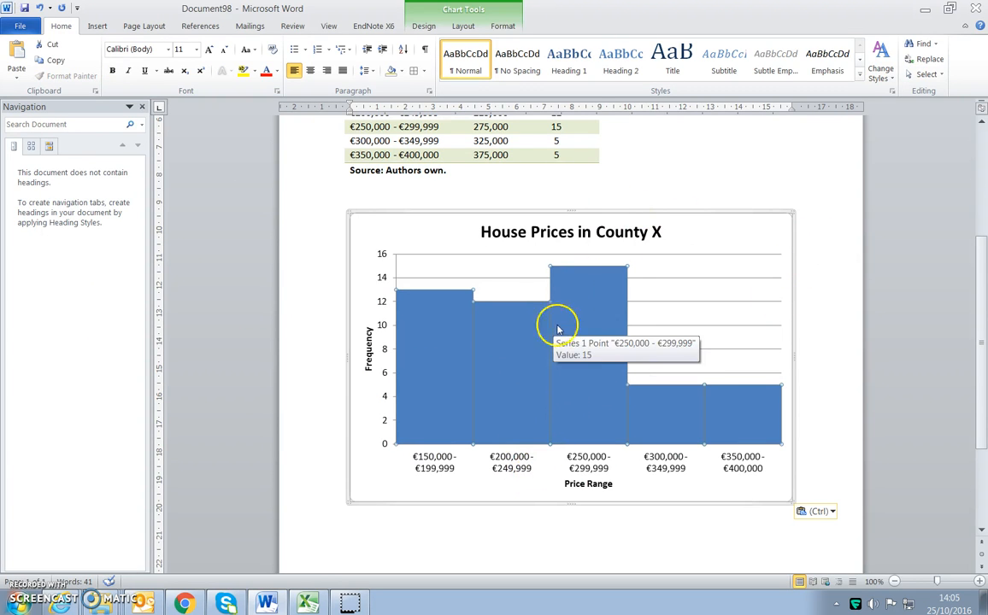
click(629, 194)
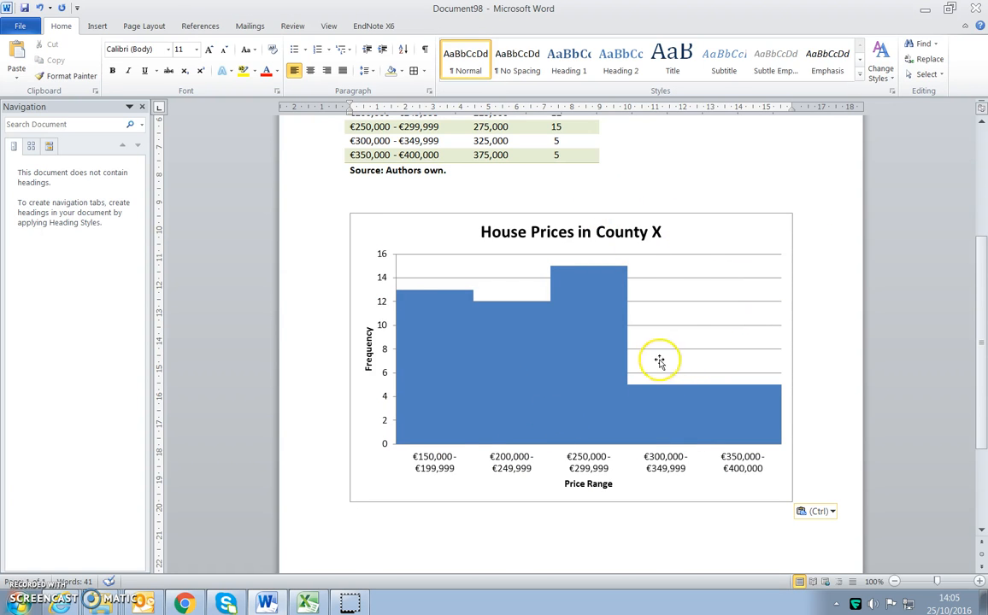
click(418, 412)
click(381, 469)
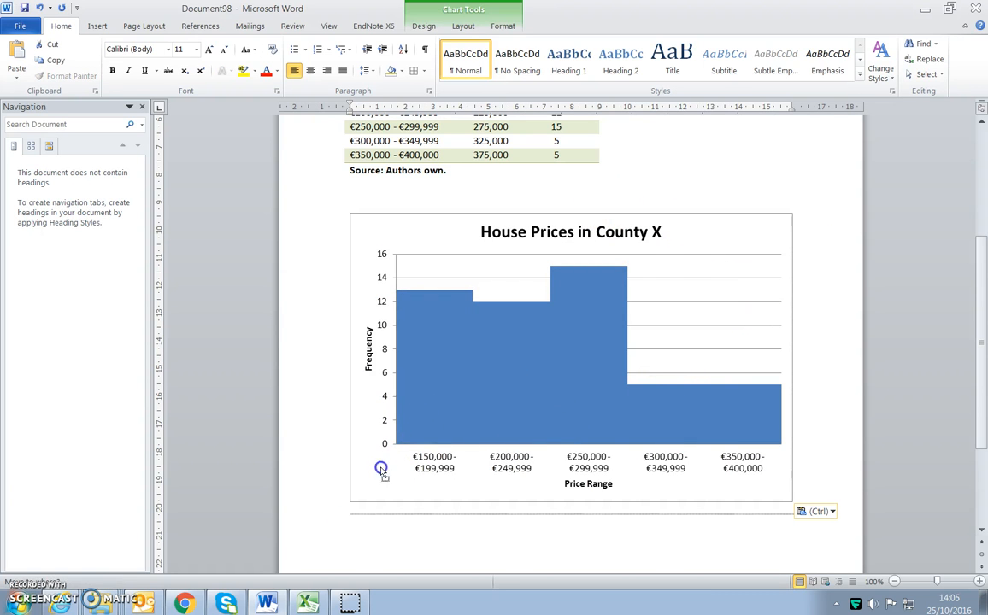
click(349, 505)
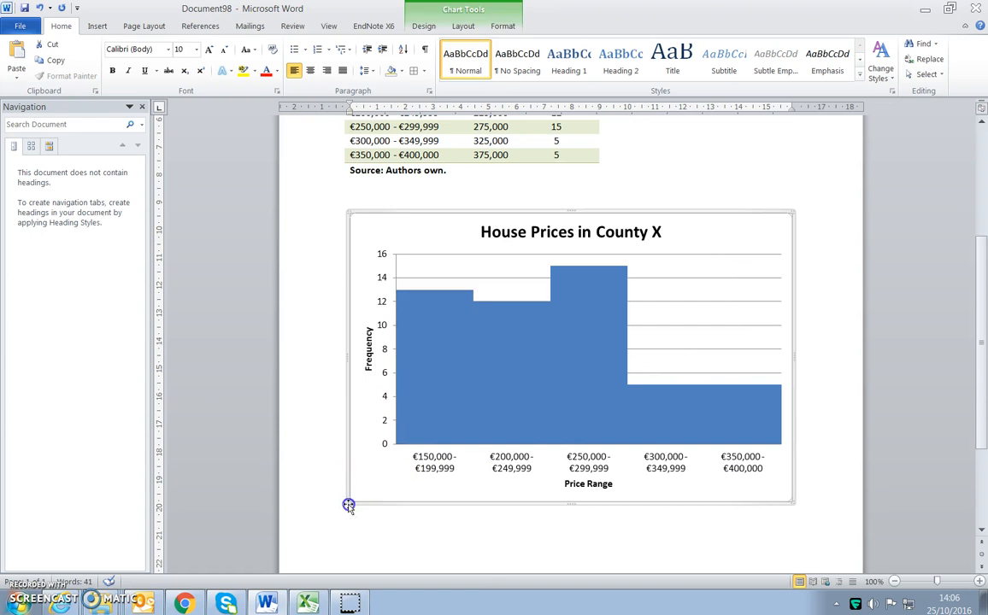
drag(448, 382, 447, 383)
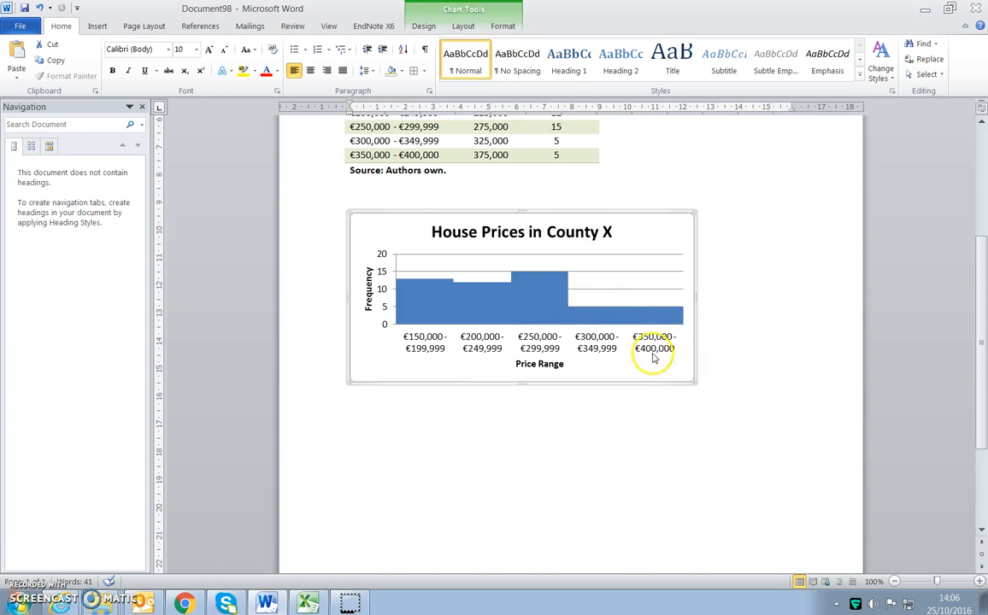
- Stretch the County X chart to the full text width and to a height of about 10 cm
click(697, 298)
drag(695, 296, 796, 281)
drag(574, 385, 570, 493)
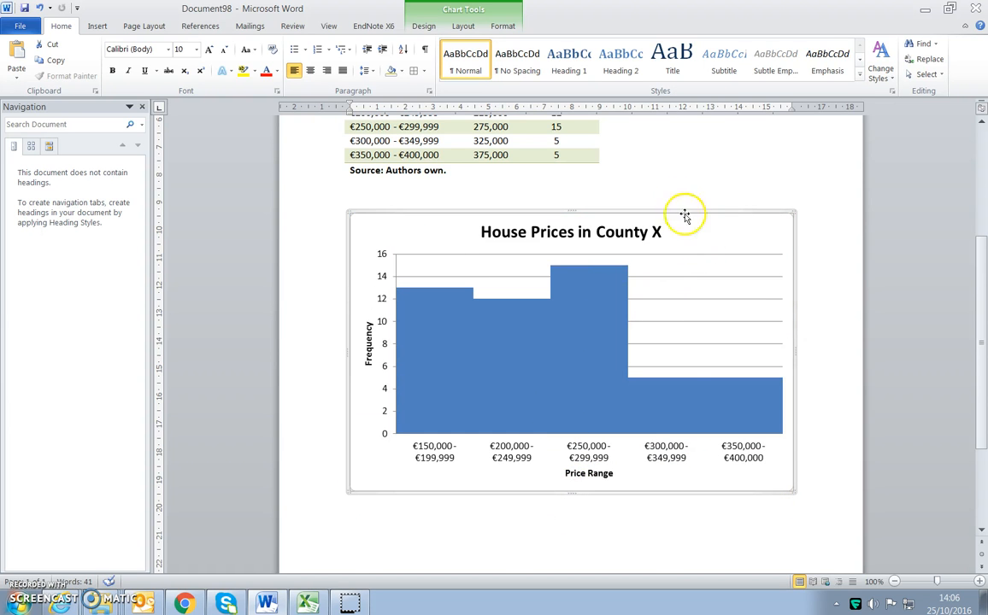
- Switch to the Excel workbook and review its histograms, the original Daft prices and the sorted data on Sheet1
key(alt+Tab)
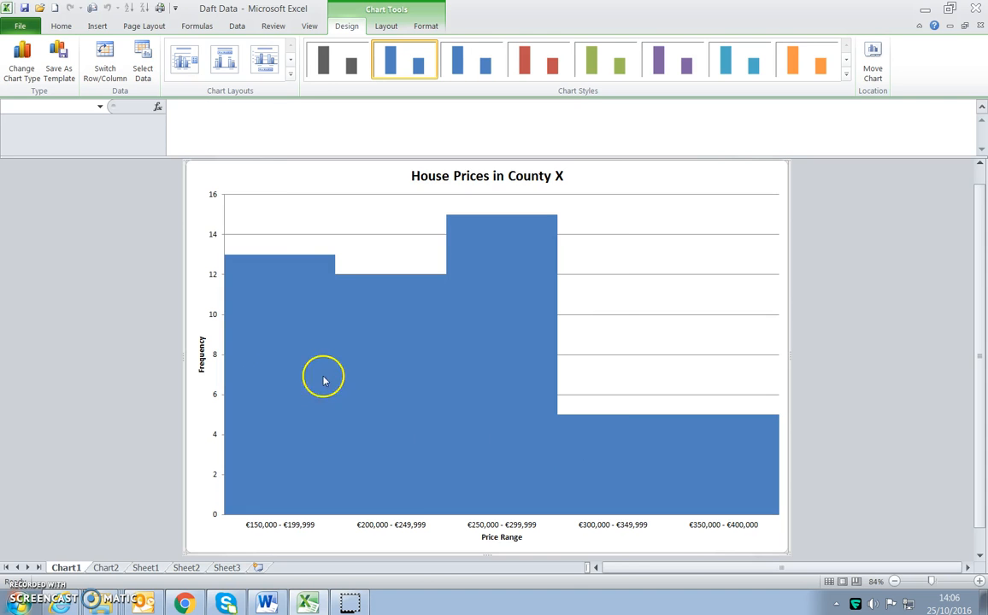
key(alt+Tab)
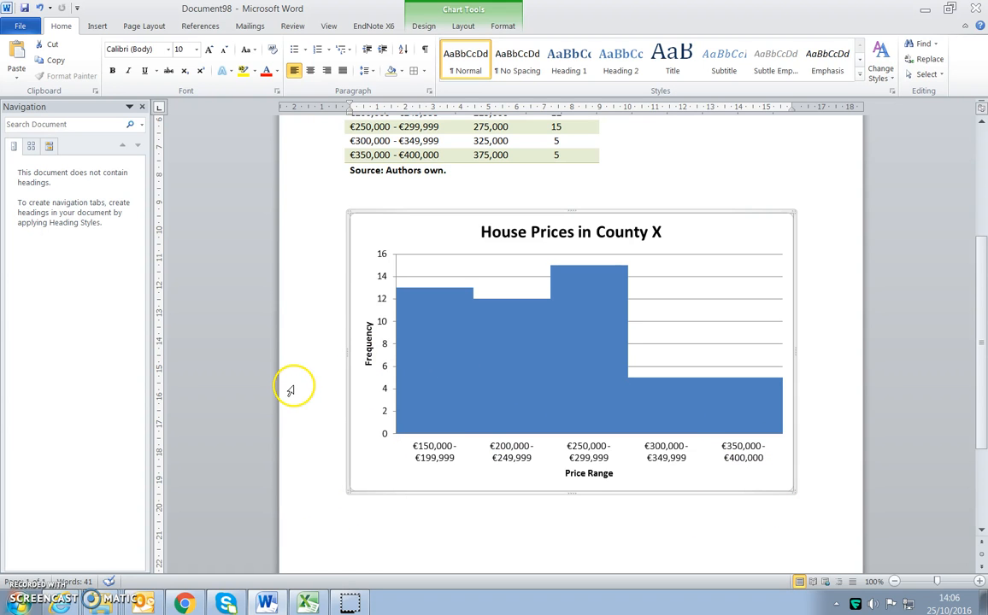
click(306, 606)
click(106, 567)
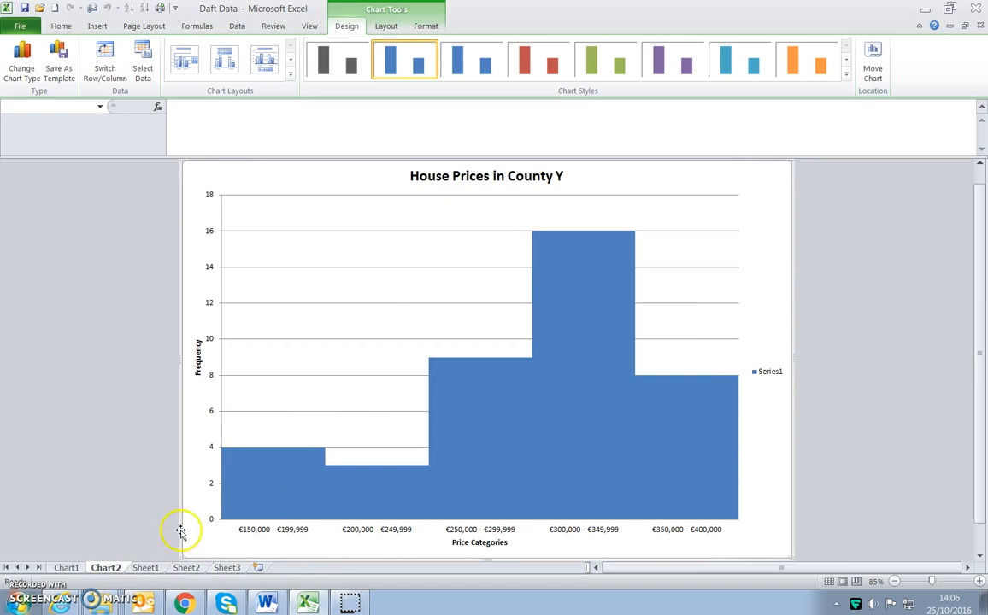
click(146, 567)
drag(691, 571, 632, 574)
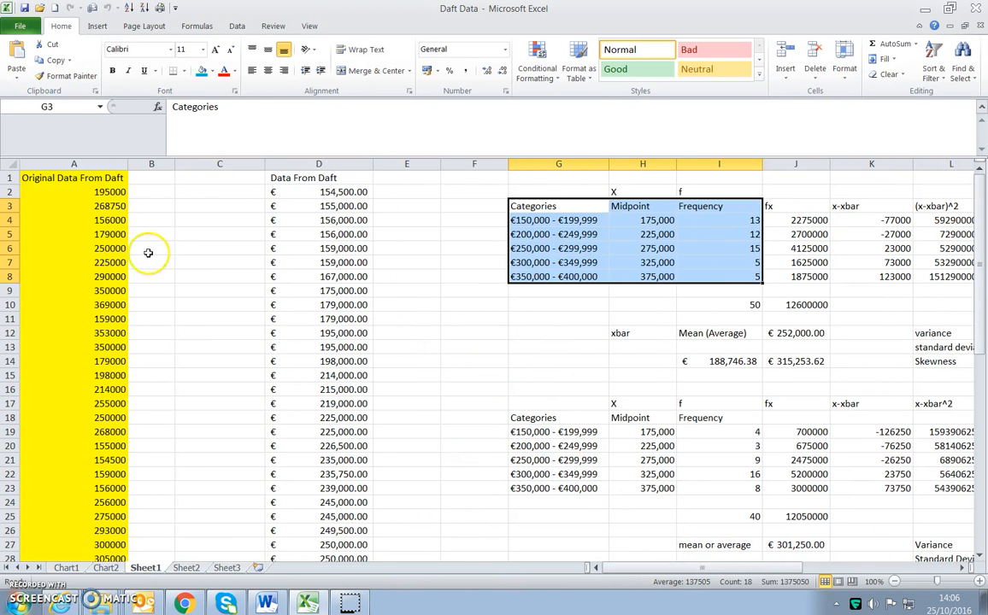
scroll(294, 301, down, 3)
scroll(298, 302, up, 3)
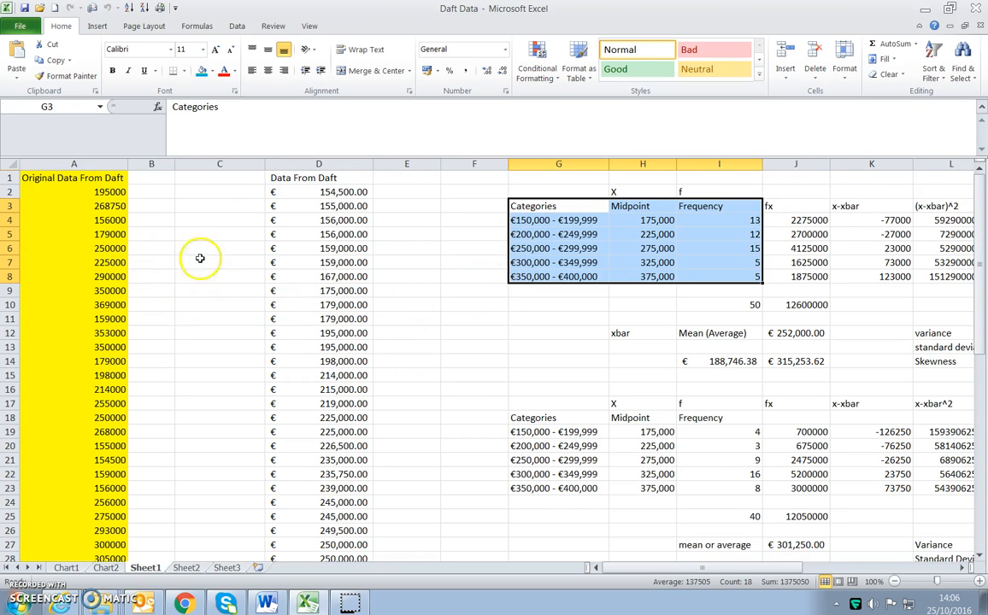
- Select the sorted Data From Daft prices with their summary statistics, C1:D56, and set the printout to Print Selection
drag(305, 181, 306, 604)
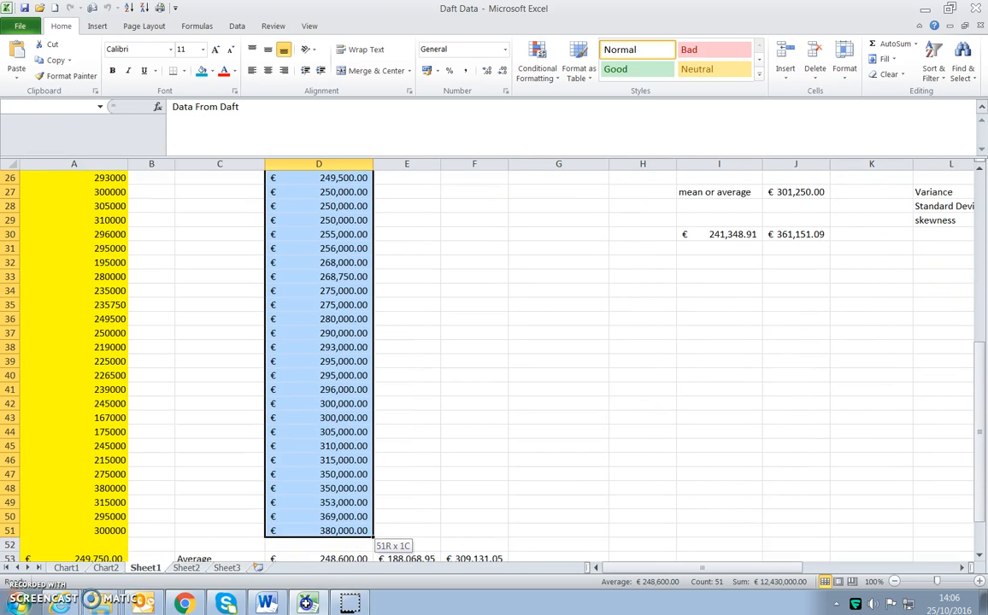
drag(309, 531, 298, 173)
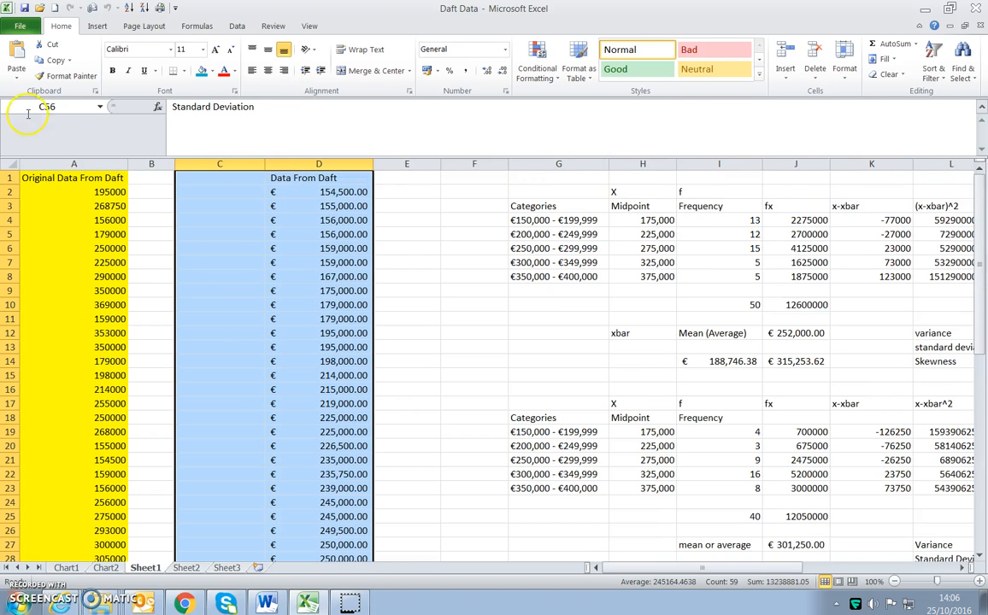
click(21, 27)
click(27, 206)
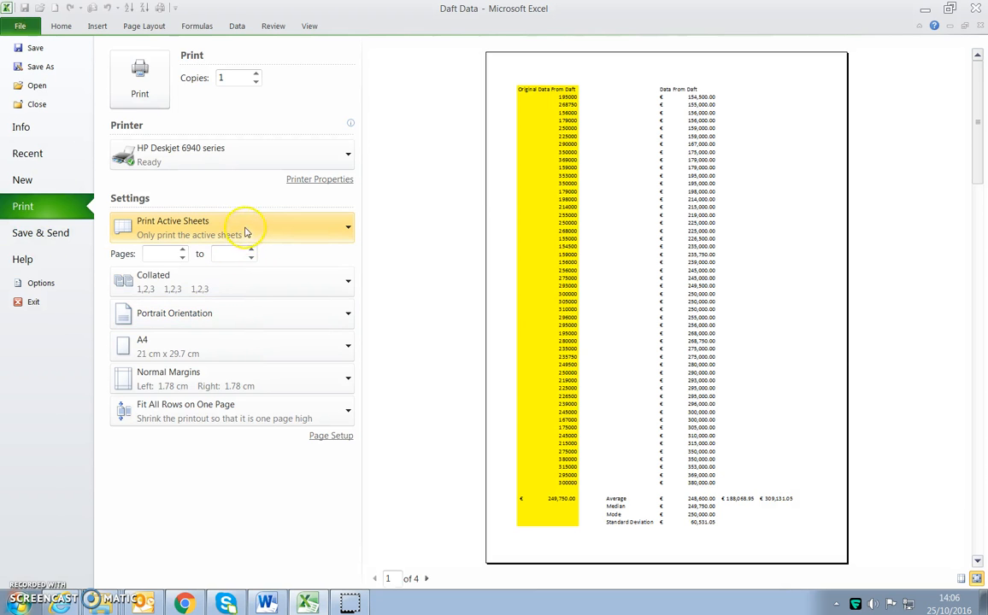
click(252, 225)
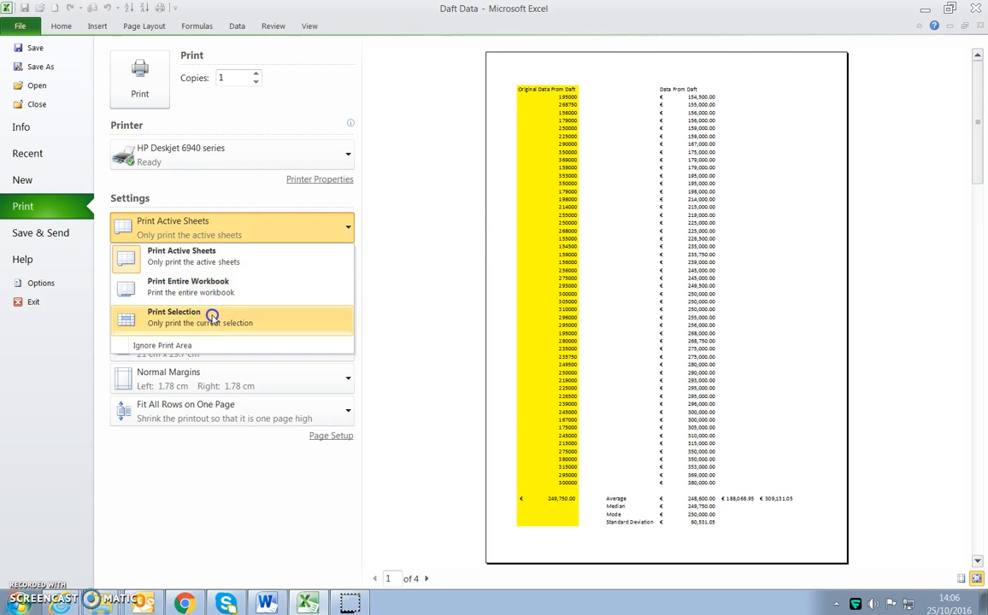
click(243, 312)
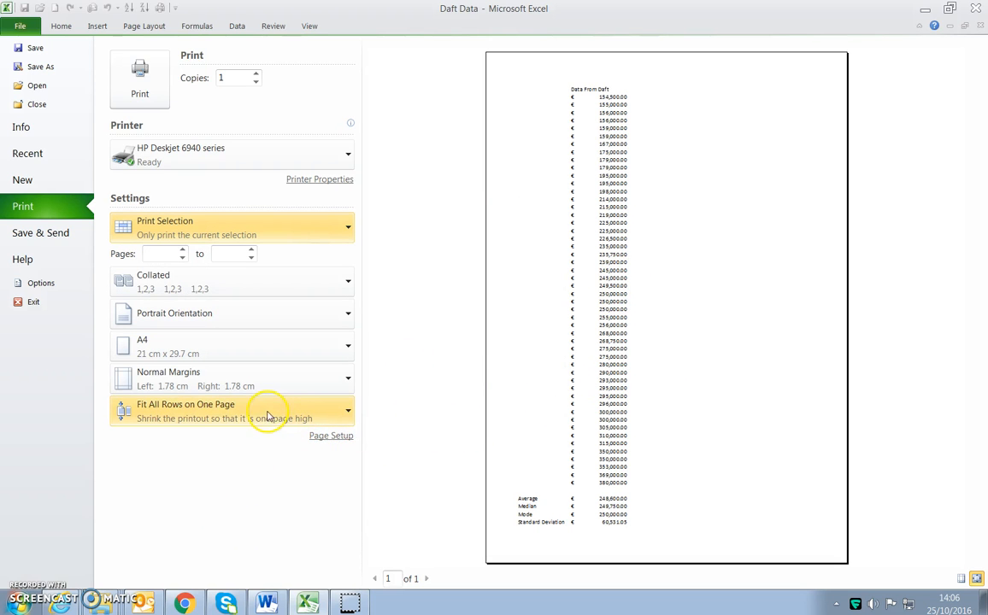
- Try the printout with No Scaling and return it to Fit All Rows on One Page
click(334, 415)
click(246, 443)
click(260, 412)
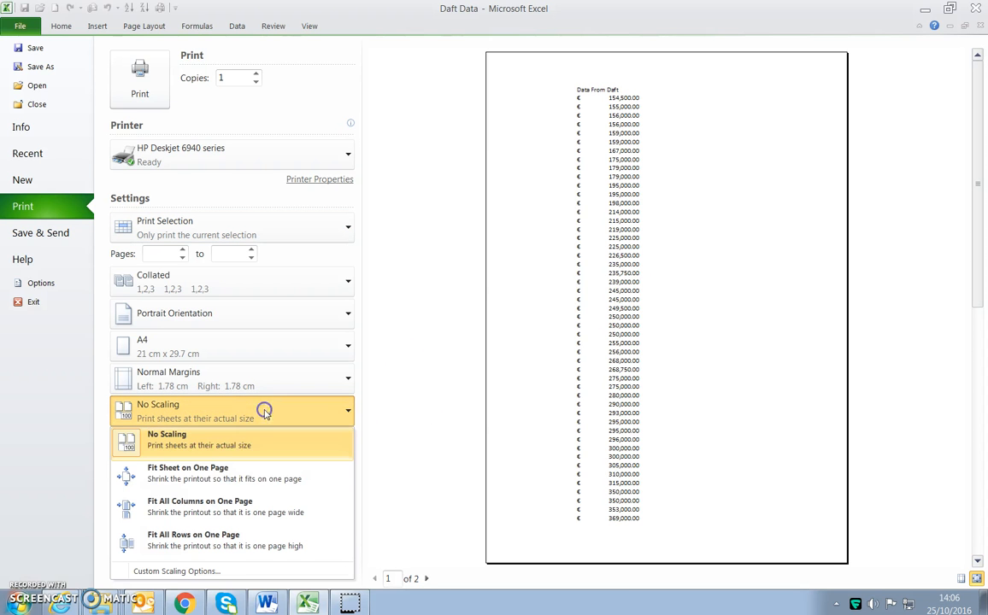
click(220, 537)
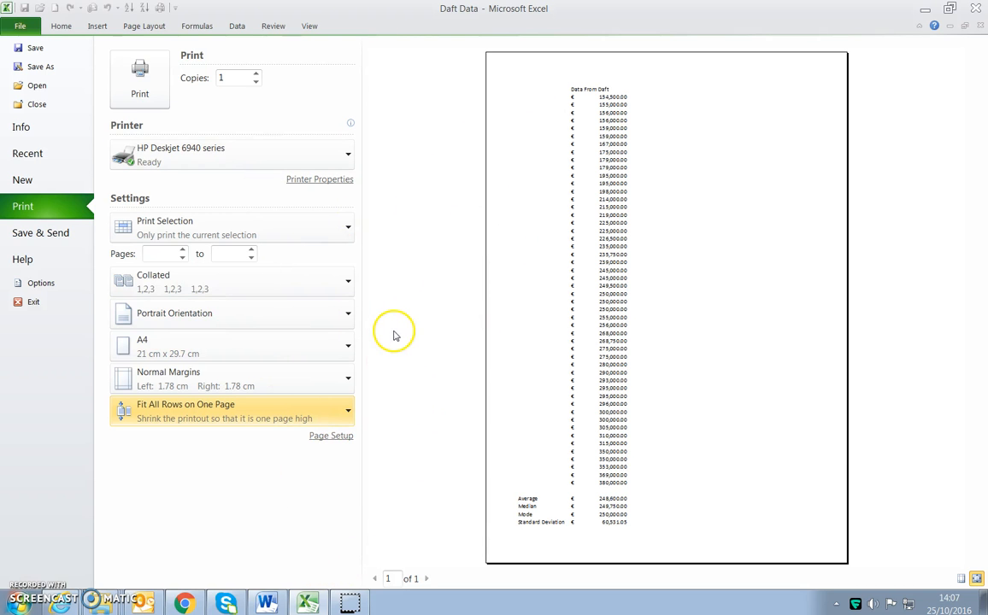
- Switch to the Word document to check the table and histogram, and return to the Excel workbook
click(323, 601)
scroll(327, 530, up, 3)
scroll(326, 507, down, 2)
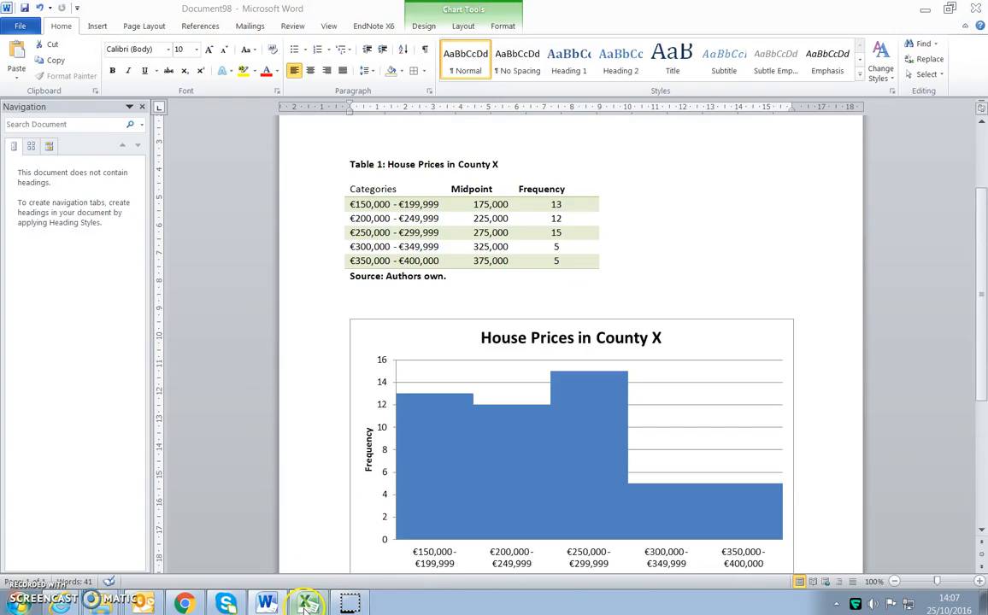
click(306, 603)
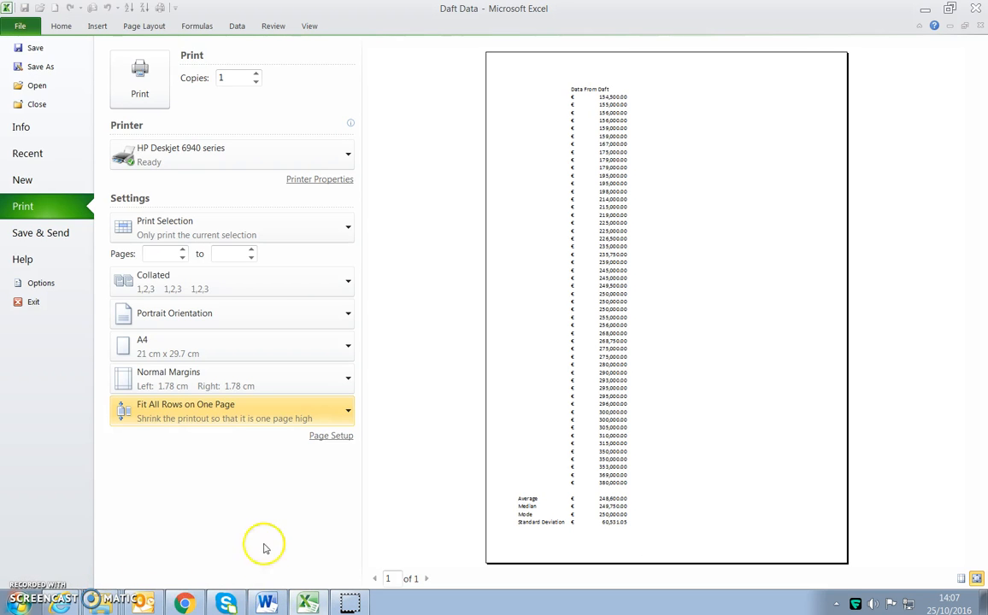
- Insert blank cells at C1:D1 on Sheet1, shifting the Data From Daft columns down
click(61, 25)
click(221, 260)
drag(241, 174, 286, 175)
right_click(297, 177)
click(335, 268)
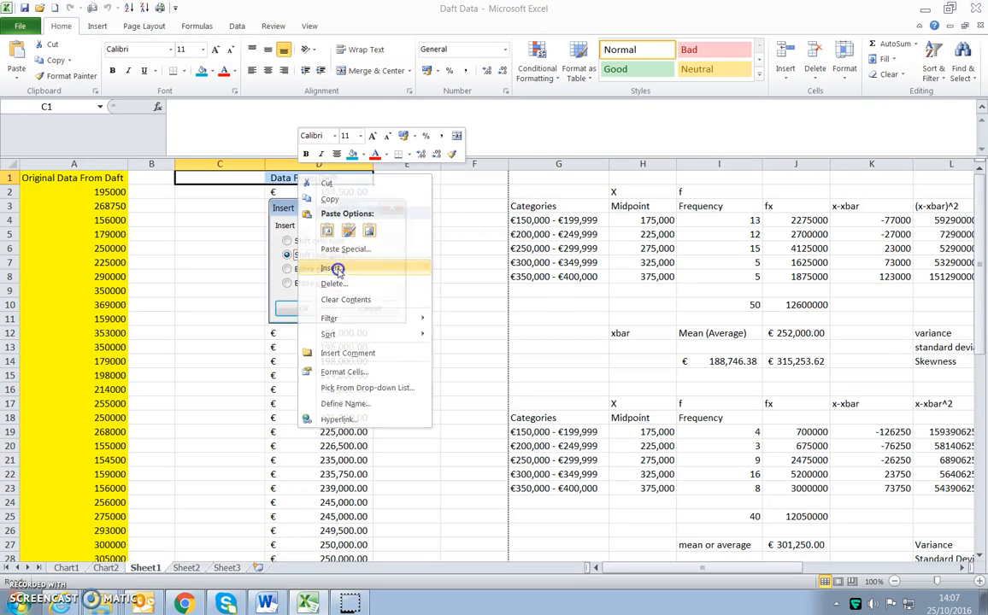
click(305, 309)
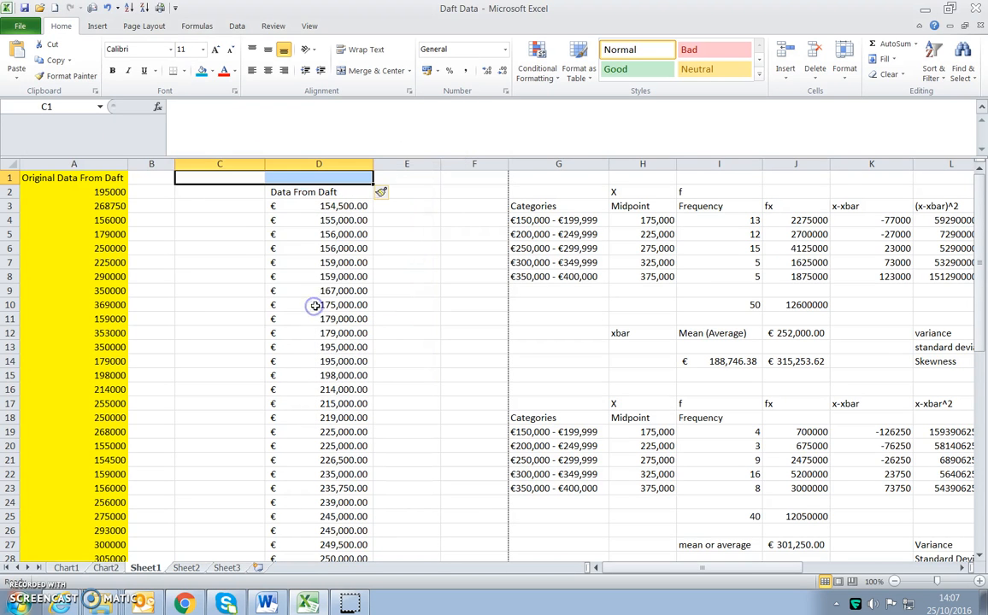
click(298, 179)
drag(234, 171, 268, 173)
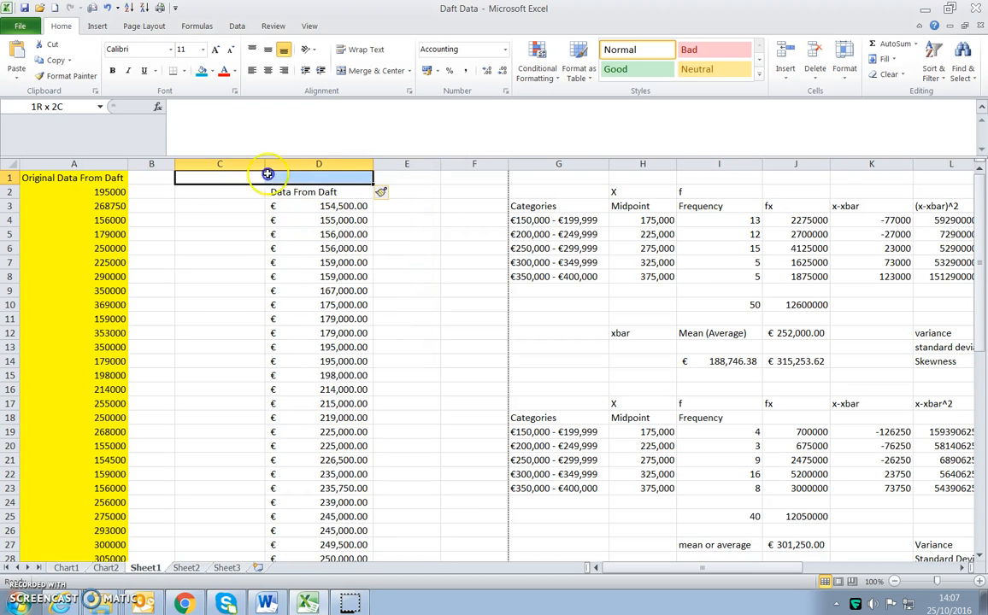
click(312, 175)
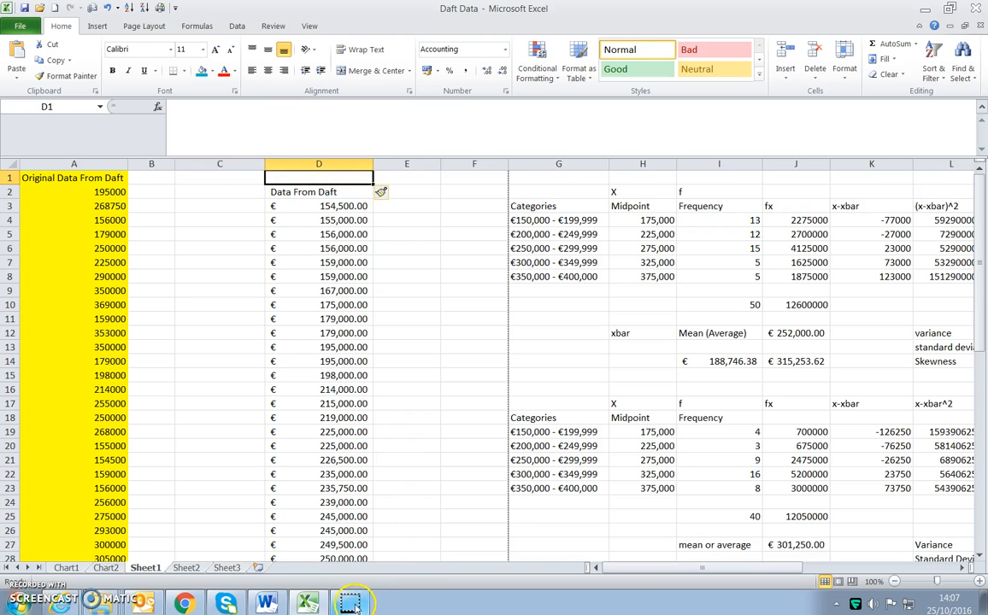
scroll(377, 340, down, 4)
scroll(377, 340, up, 4)
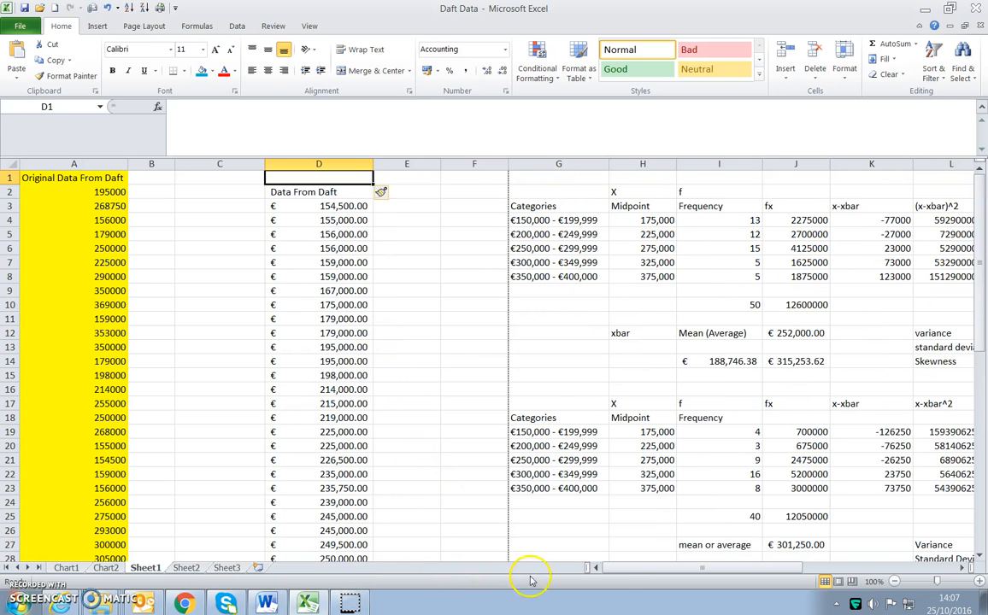
- Label the two frequency calculation tables by entering COUNTY X in G1 and COUNTY Y in G16
drag(628, 567, 668, 567)
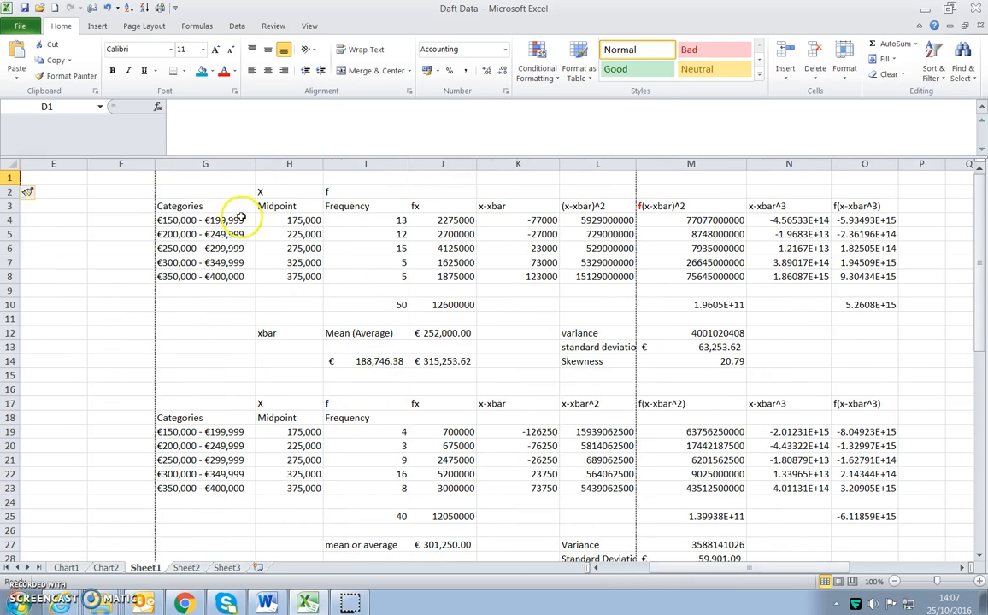
scroll(540, 551, down, 1)
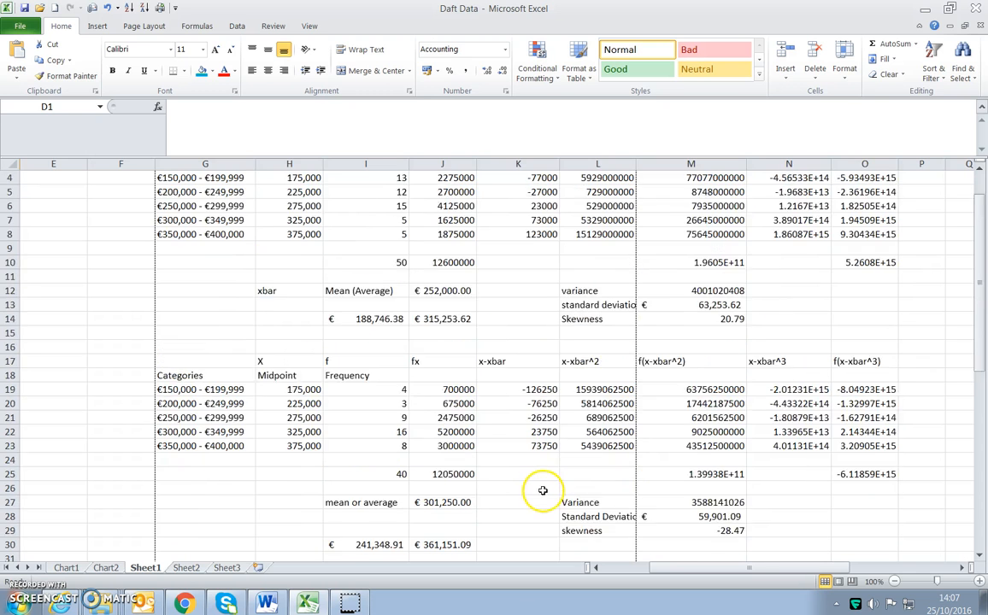
scroll(540, 552, up, 1)
click(194, 176)
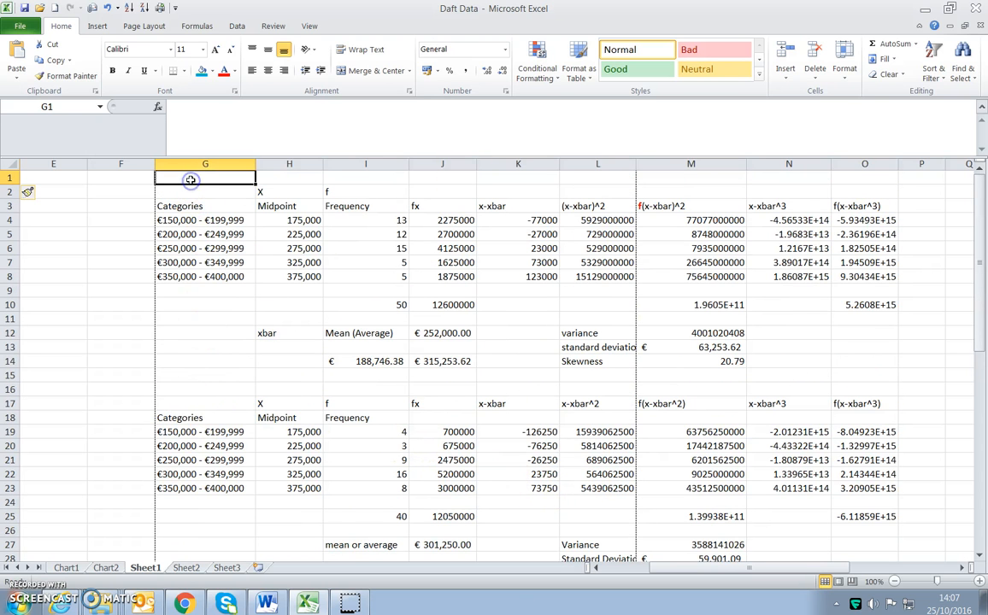
text(COUNTY X)
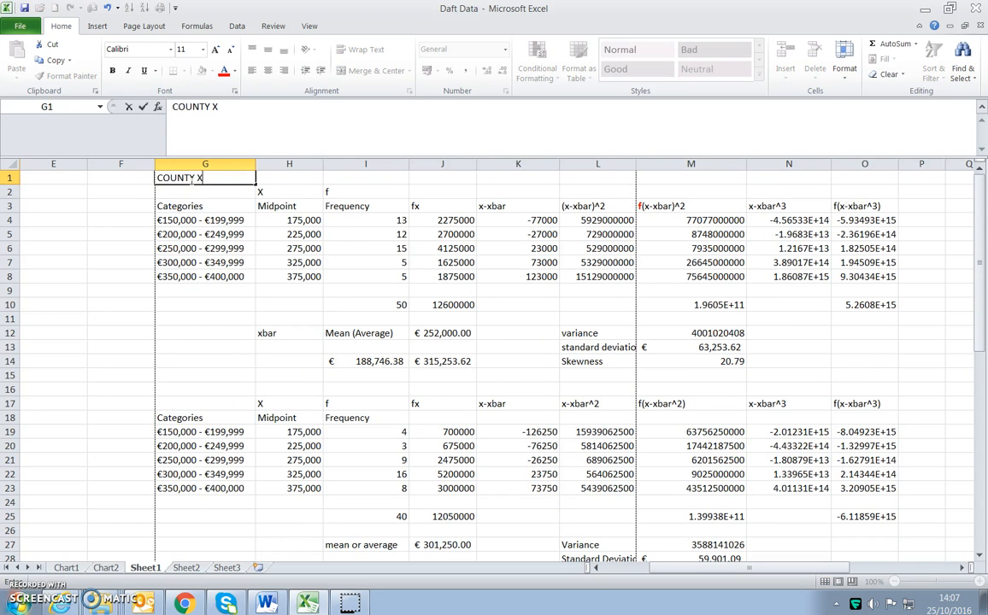
click(203, 386)
text(COUNTY Y)
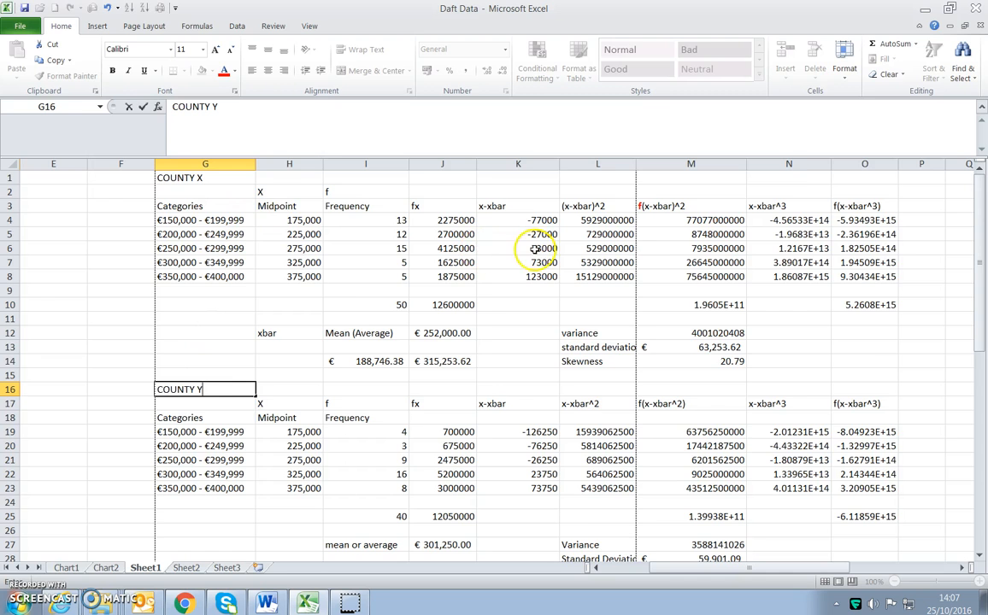
- Select both county calculation tables, G1:O33, and preview them for printing with Print Selection
scroll(462, 410, down, 1)
scroll(494, 413, up, 1)
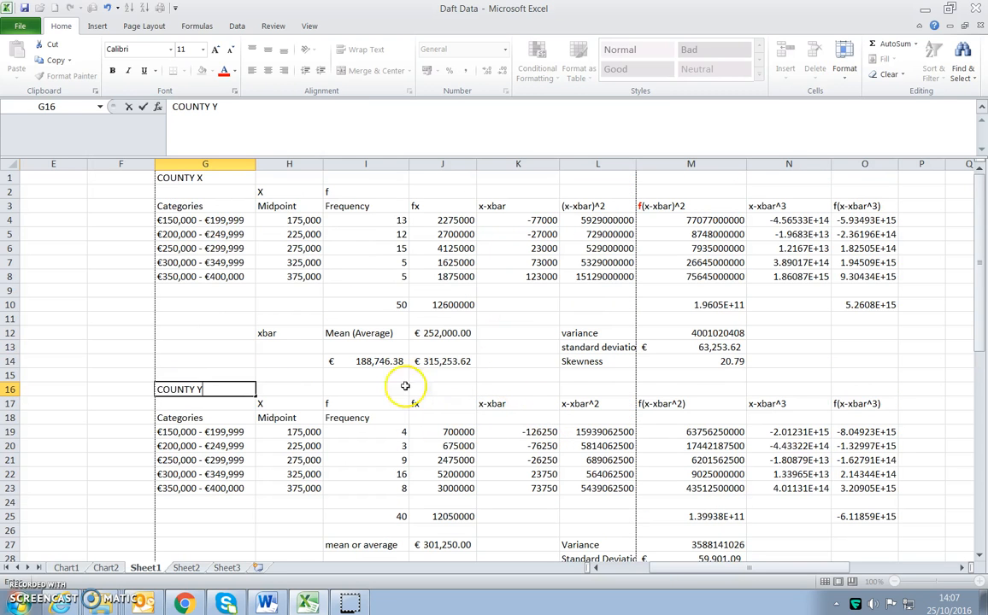
drag(209, 179, 872, 540)
click(19, 25)
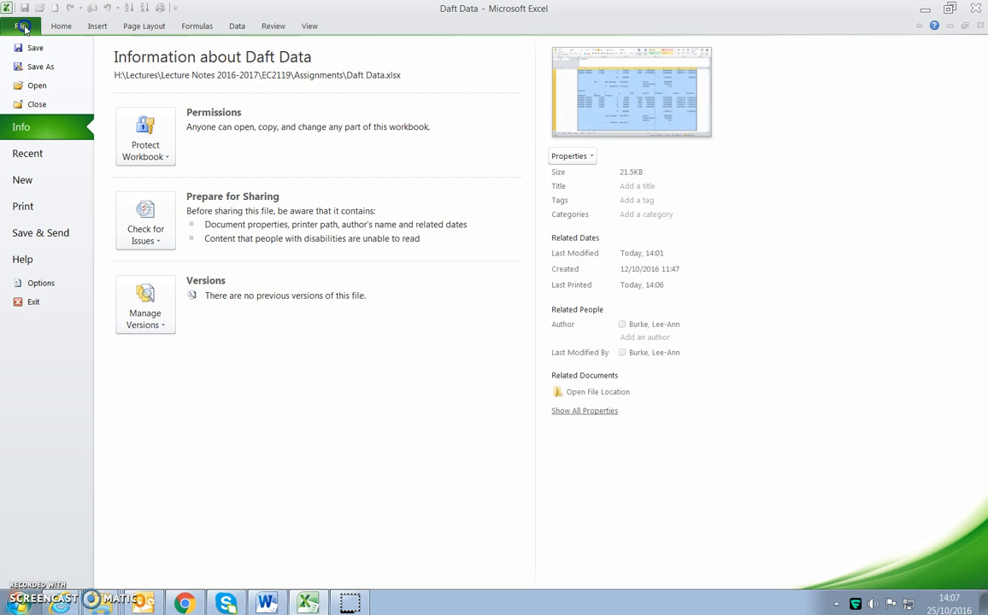
click(67, 212)
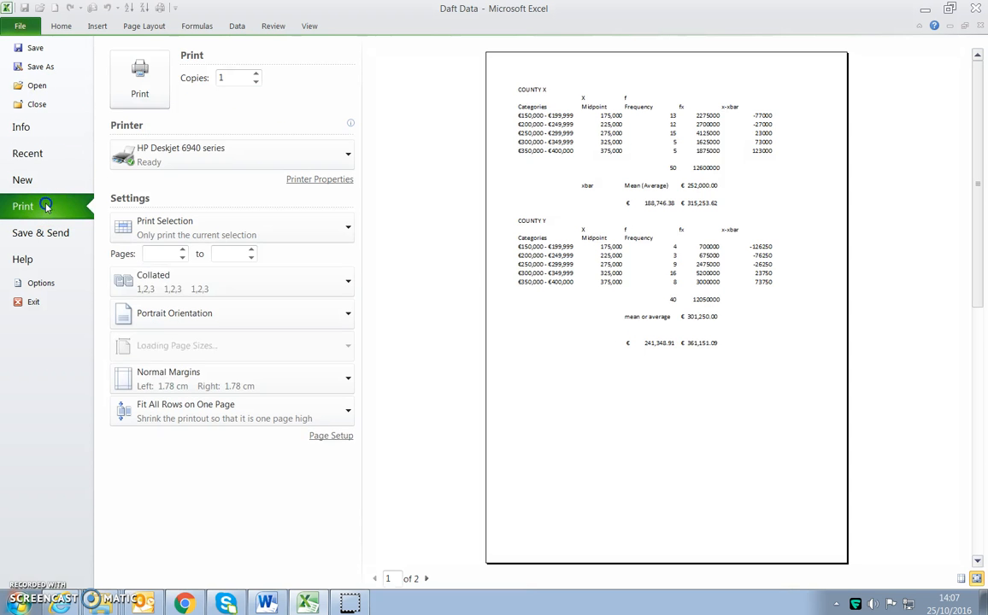
click(220, 242)
click(209, 315)
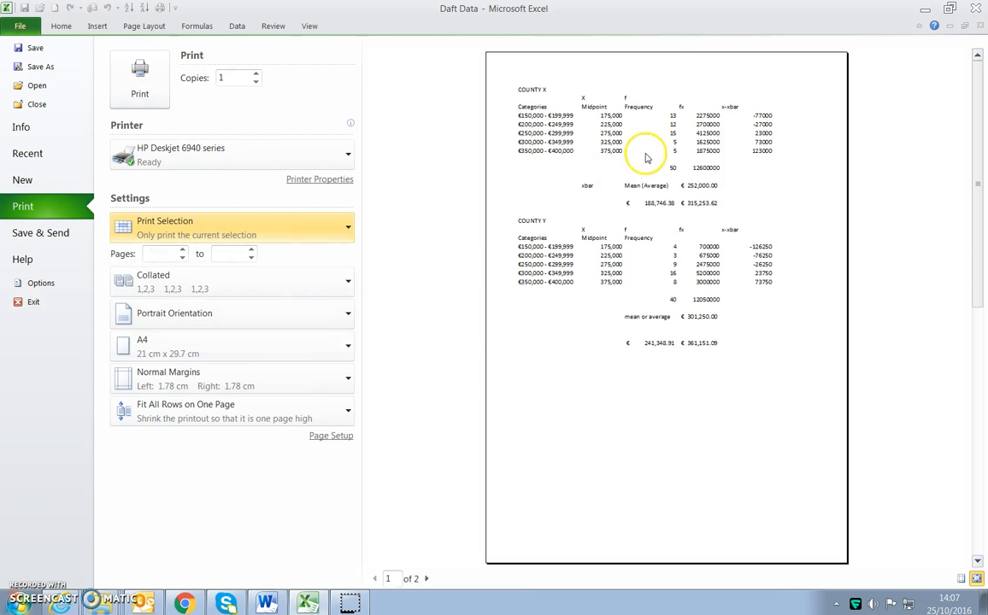
- Scale the printout to Fit Sheet on One Page and set the page orientation to Landscape
click(286, 416)
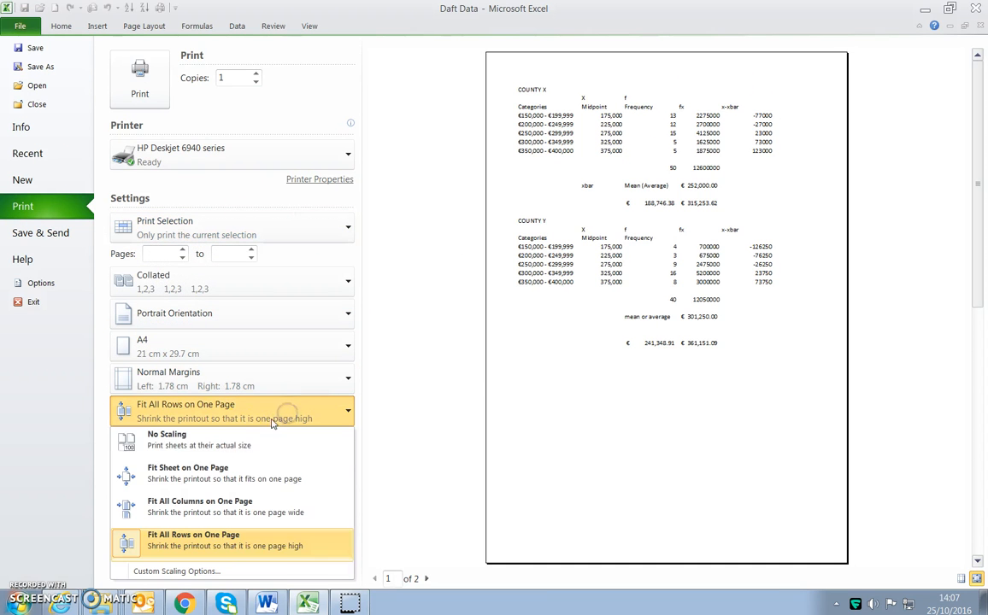
click(246, 476)
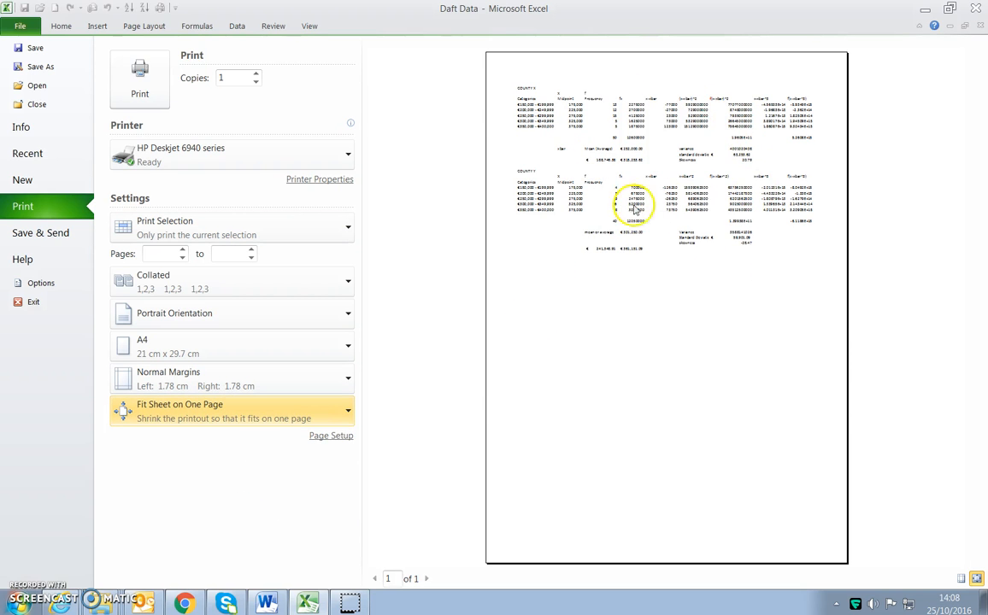
click(342, 437)
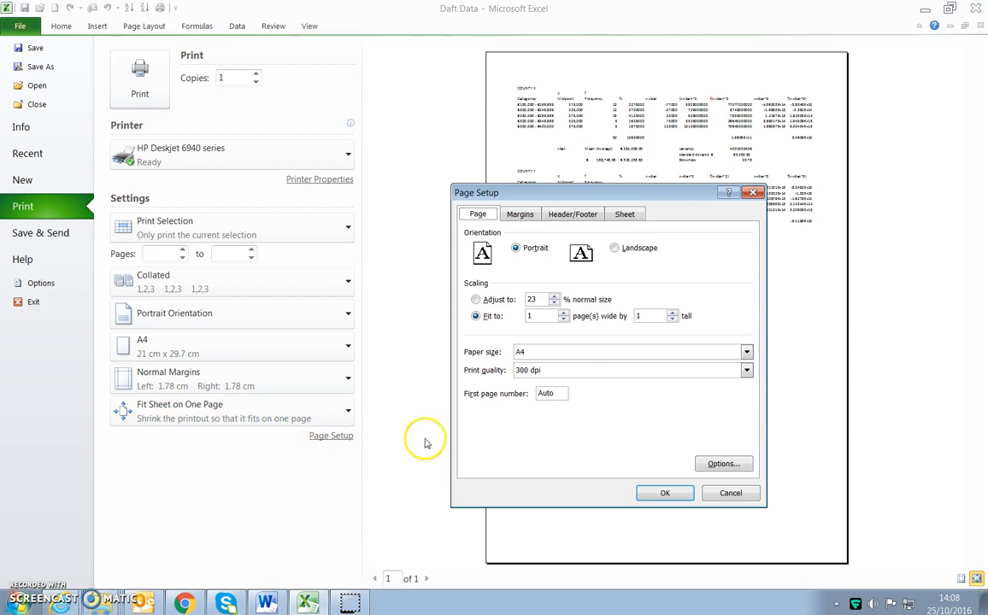
click(575, 248)
click(665, 493)
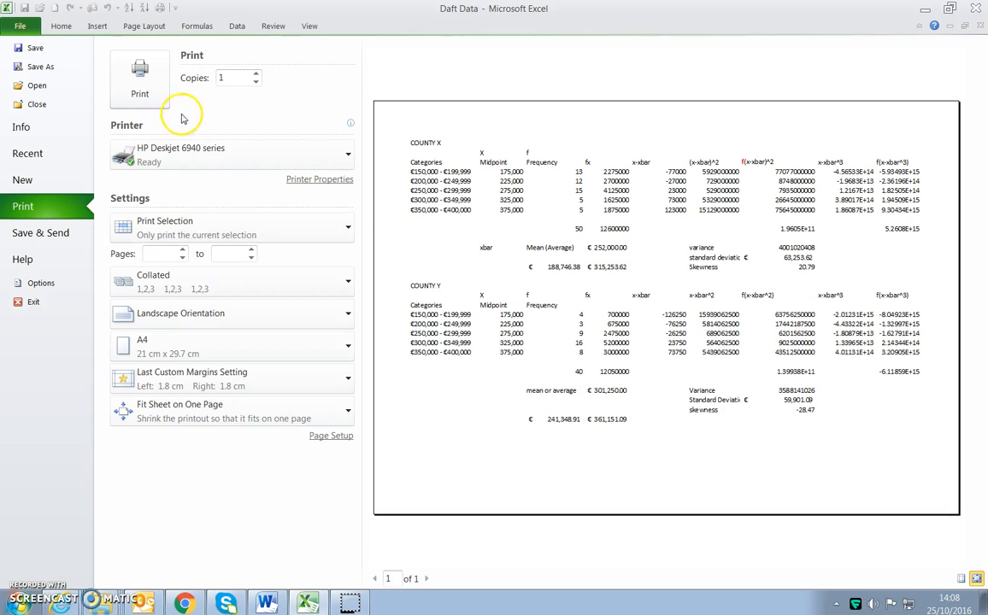
- Leave the print preview and copy the County X calculation table, G1:O14
click(60, 25)
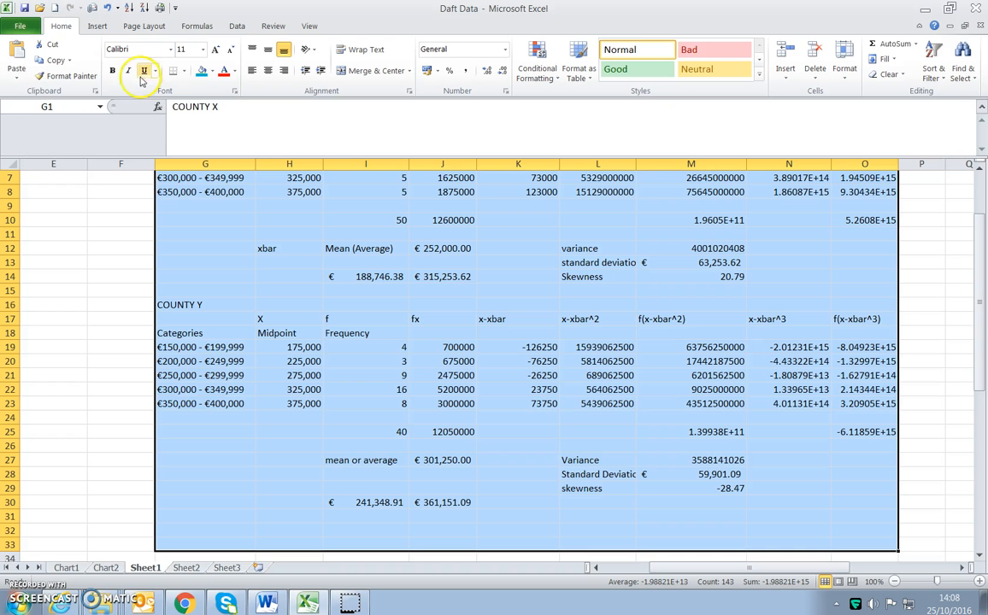
scroll(407, 412, up, 2)
drag(210, 177, 852, 367)
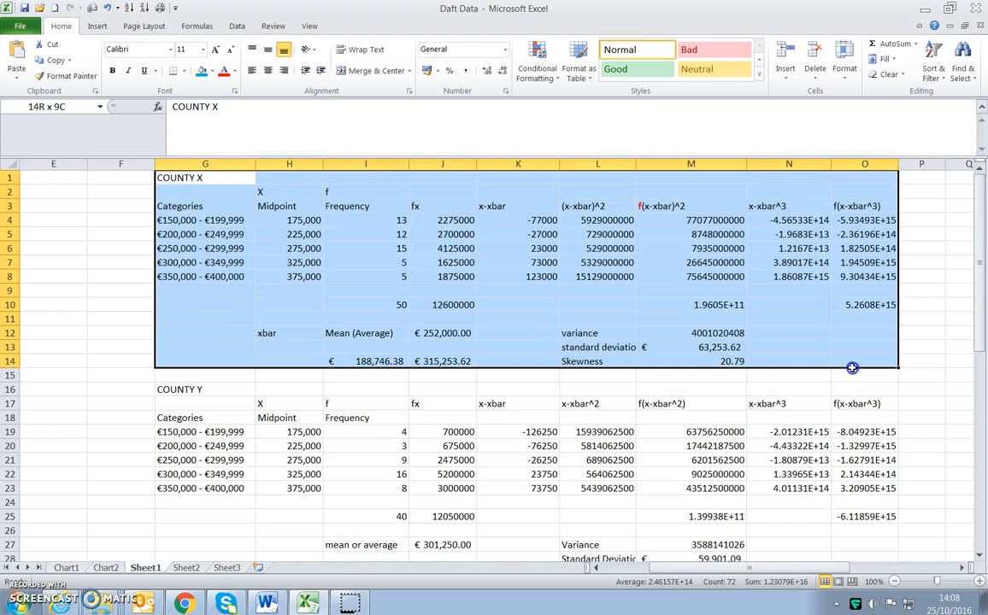
key(ctrl+c)
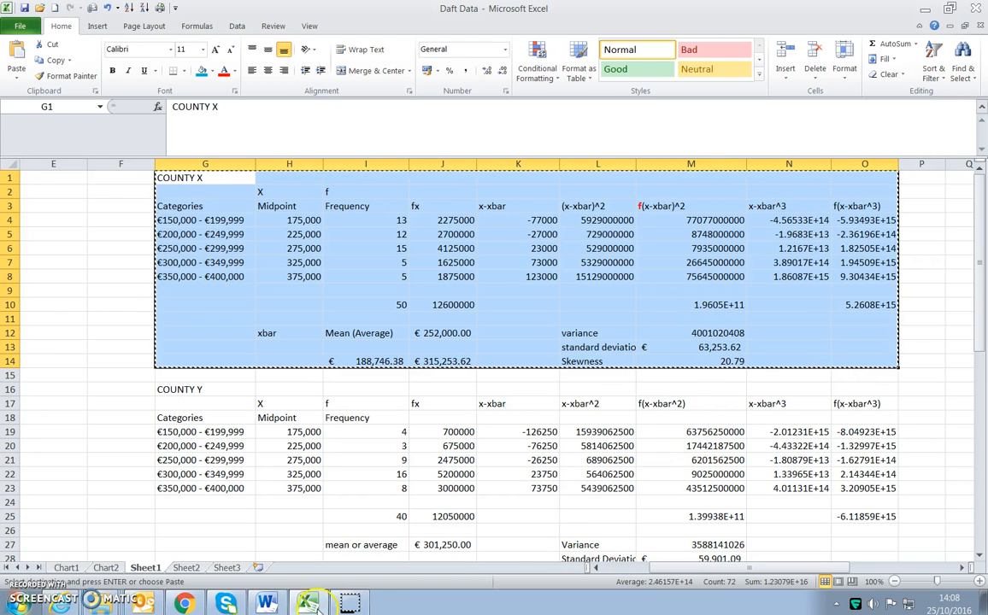
- Switch to the Word document, add a page break below the histogram and paste the County X calculations on the new page
key(alt+Tab)
scroll(553, 484, down, 5)
click(511, 464)
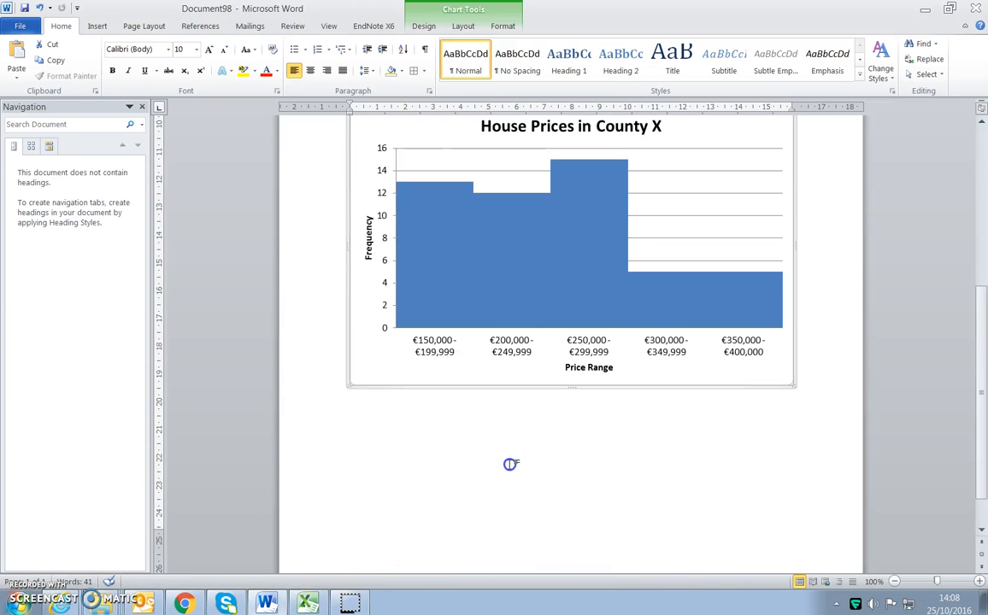
click(784, 395)
key(Return)
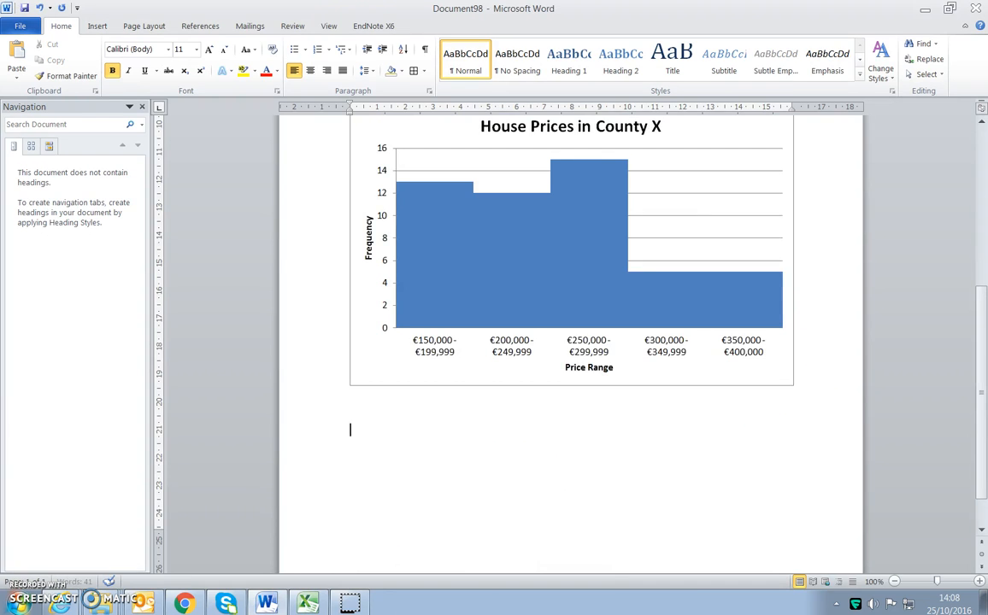
key(ctrl+Return)
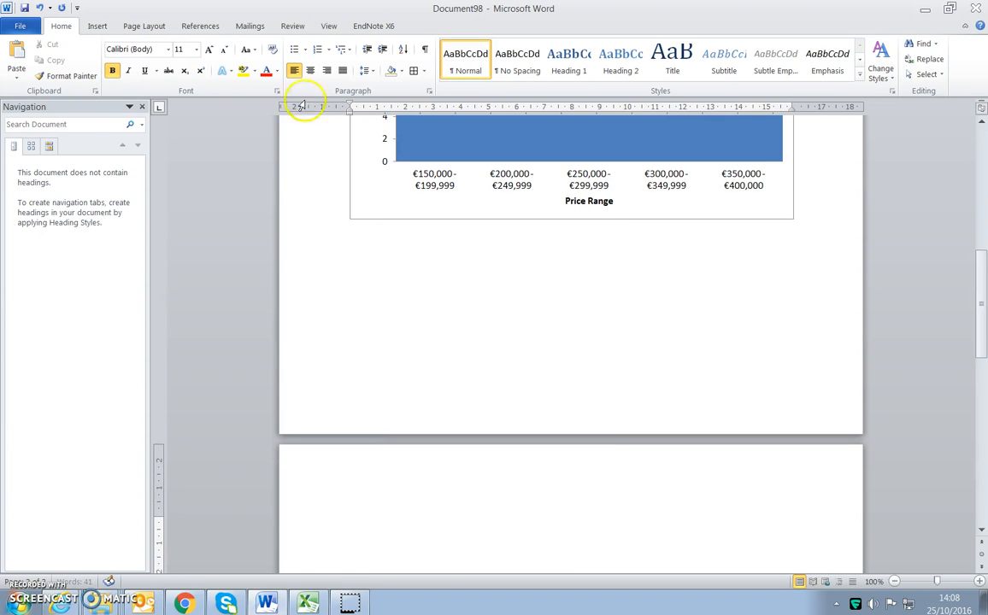
key(ctrl+v)
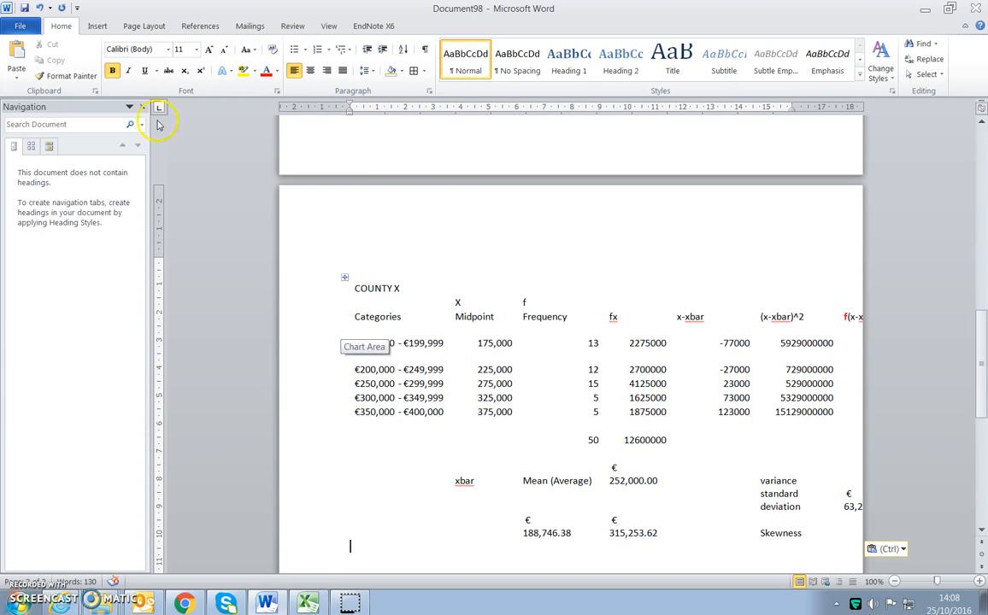
- Set the Word document's page orientation to Landscape
click(128, 28)
click(134, 53)
click(158, 133)
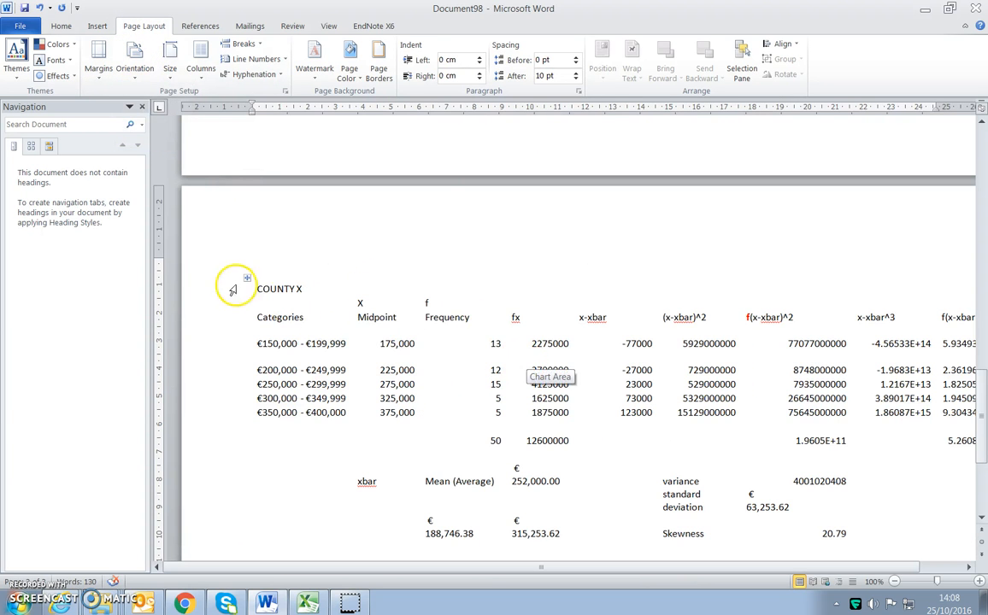
- Apply all borders to the whole County X calculation table
click(247, 278)
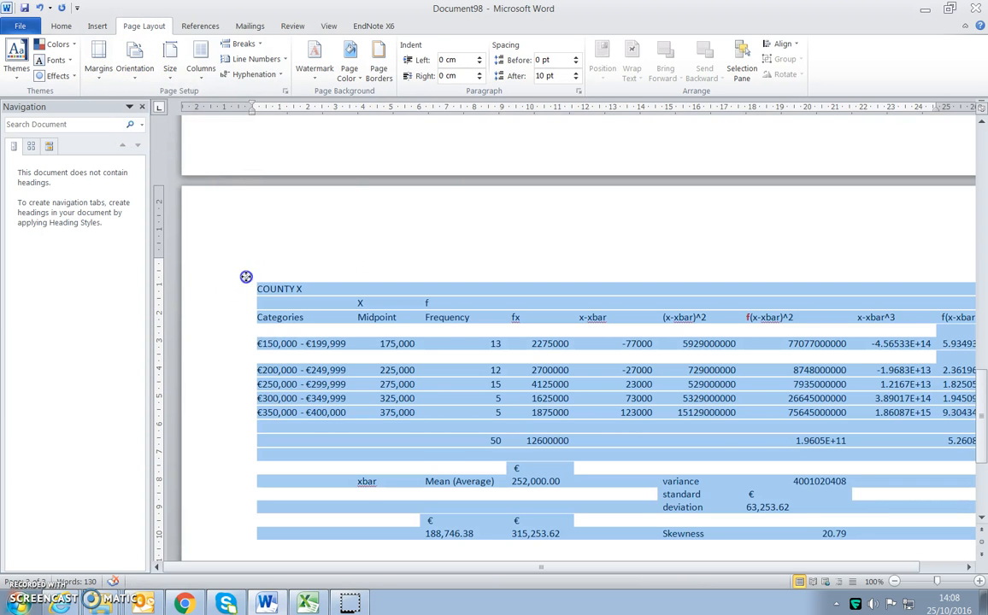
click(73, 27)
click(414, 71)
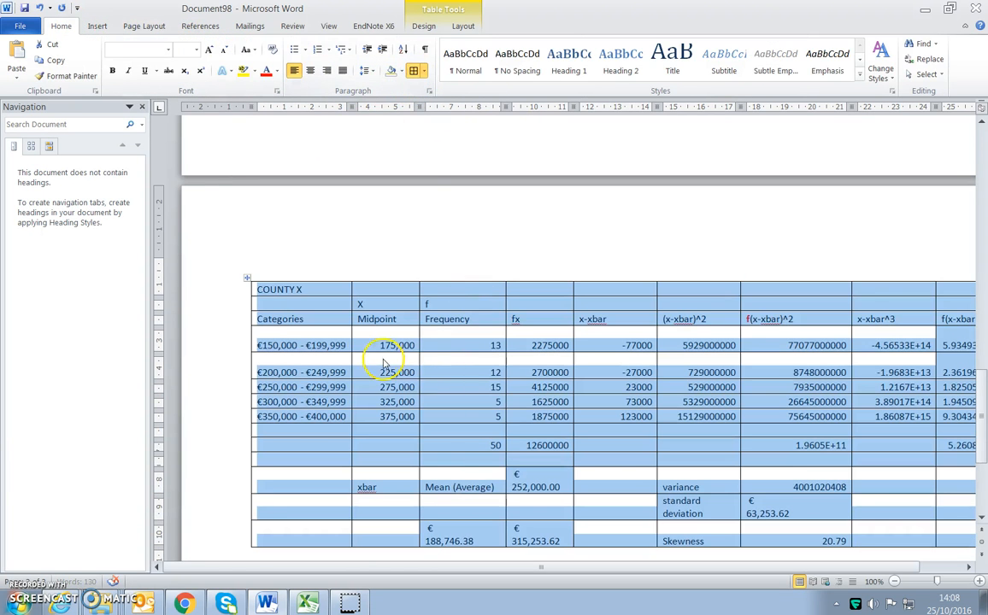
- Autofit the selected table's columns and widen the Categories column so the price ranges and f(x-xbar^3) values fit on single lines
scroll(384, 364, down, 2)
drag(635, 581, 736, 578)
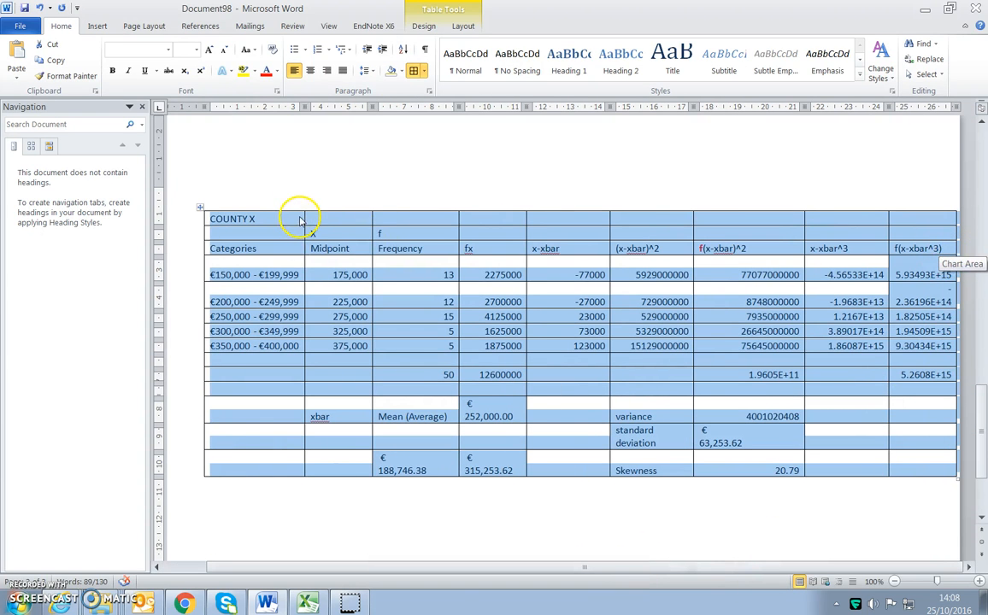
double_click(371, 220)
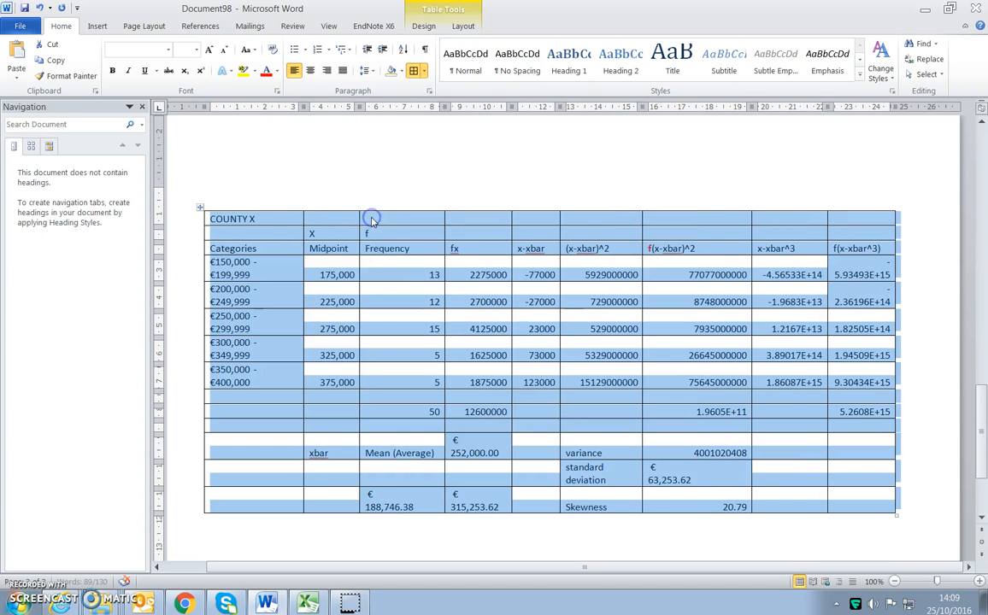
double_click(444, 220)
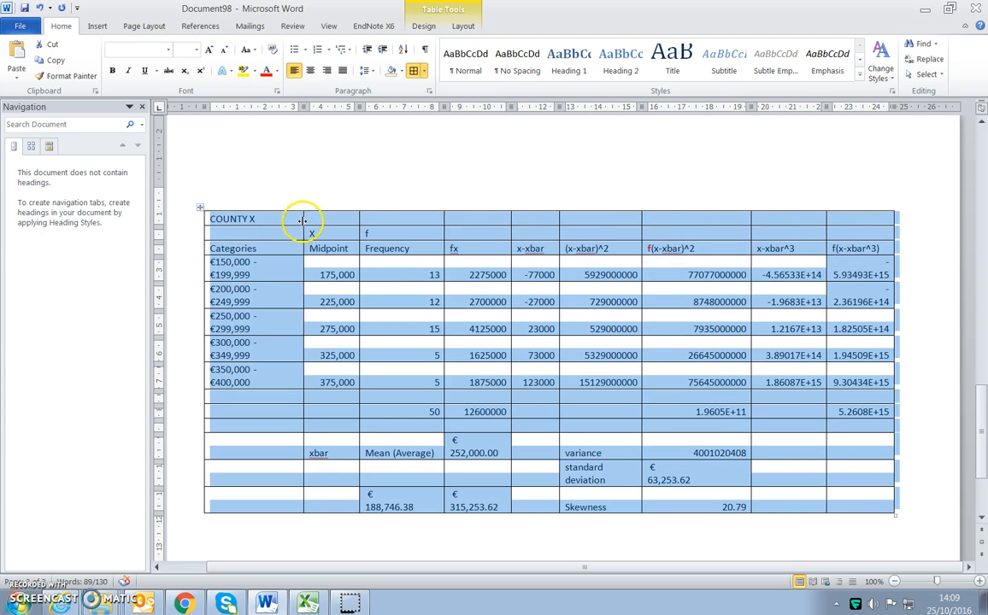
drag(303, 220, 326, 222)
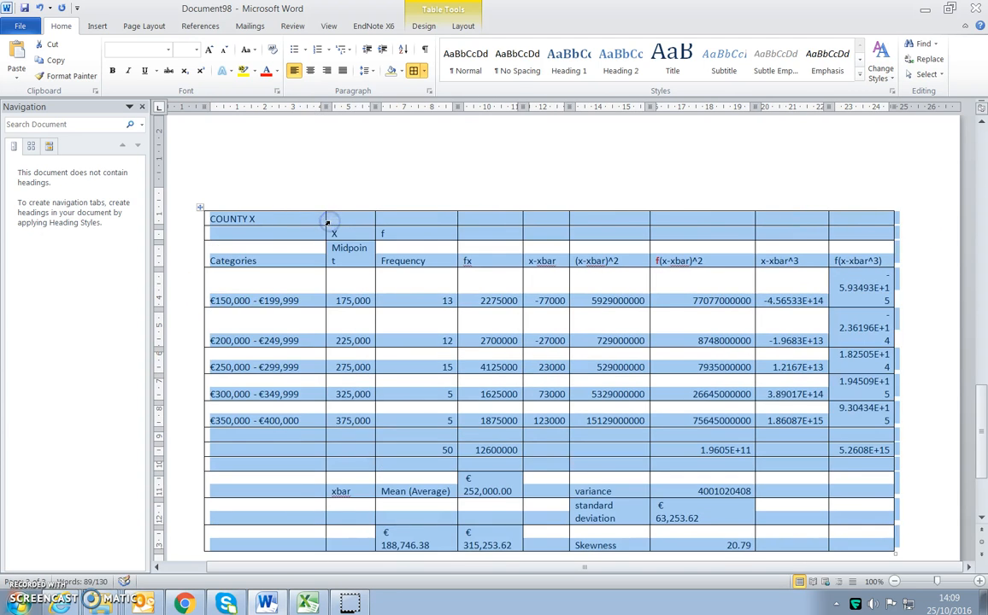
double_click(891, 216)
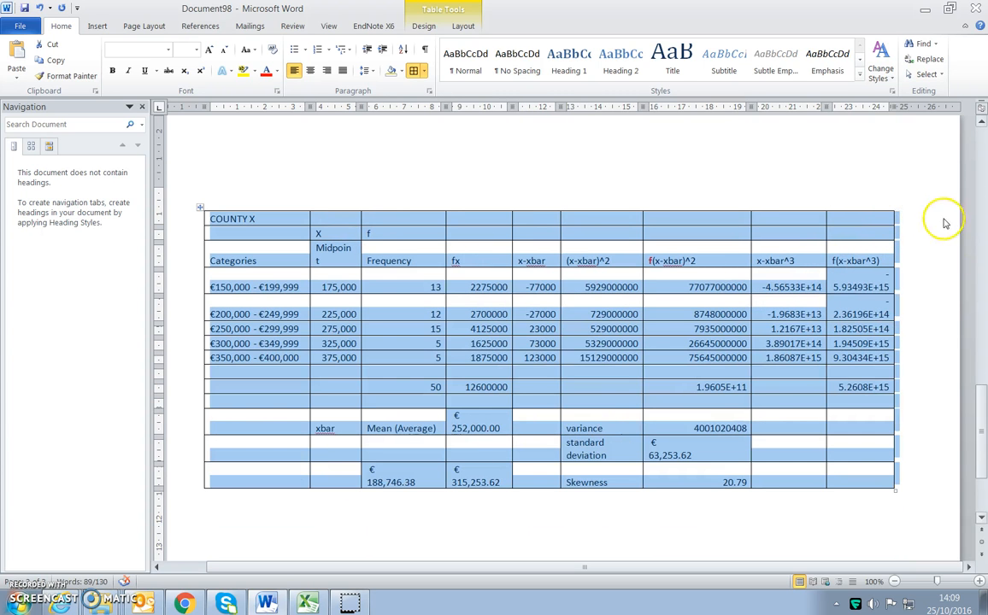
double_click(893, 219)
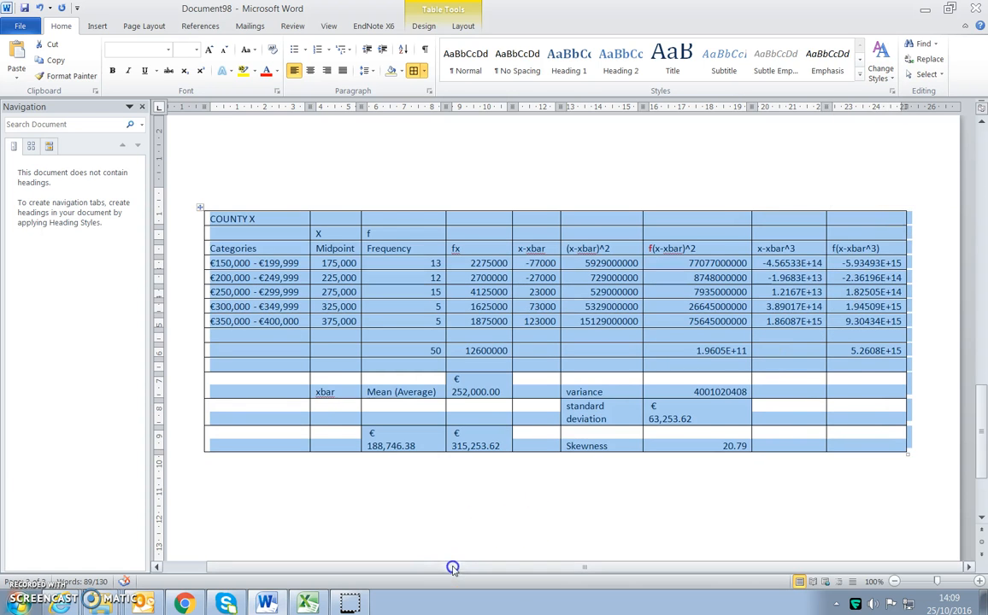
click(470, 494)
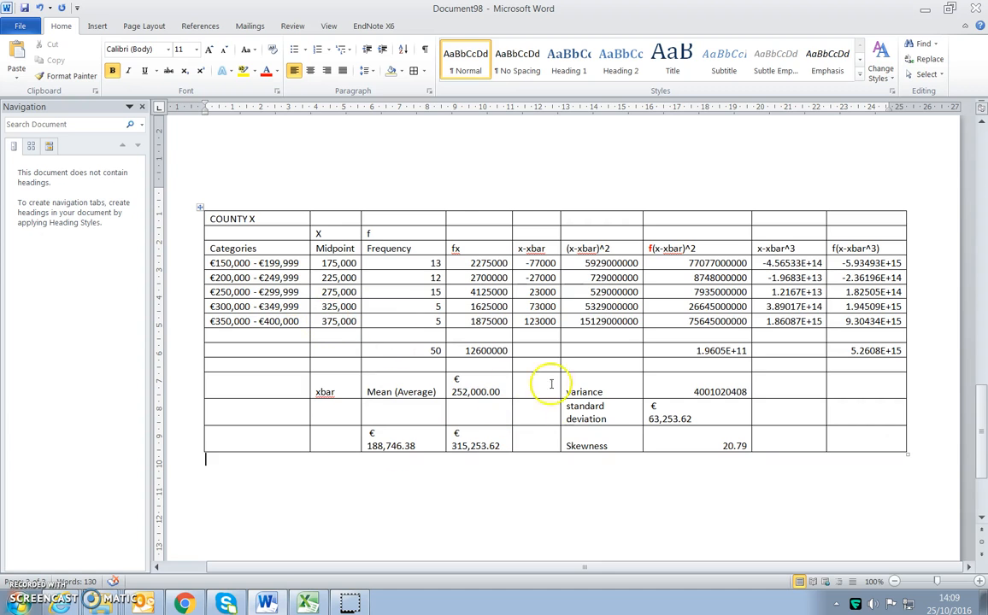
- Autofit the fx, Frequency and f(x-xbar)^2 columns so each euro amount fits on one line
double_click(512, 218)
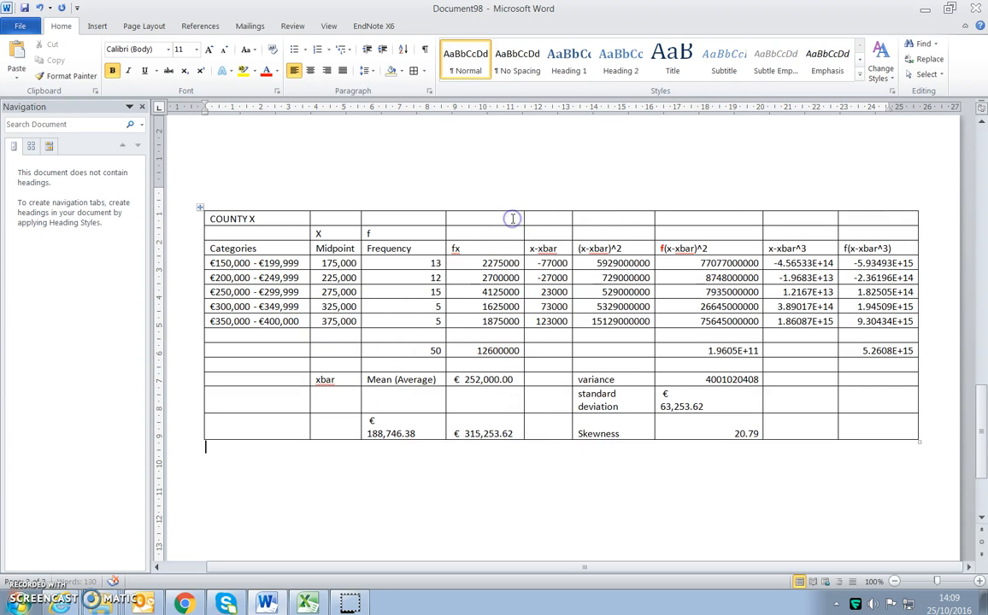
double_click(446, 219)
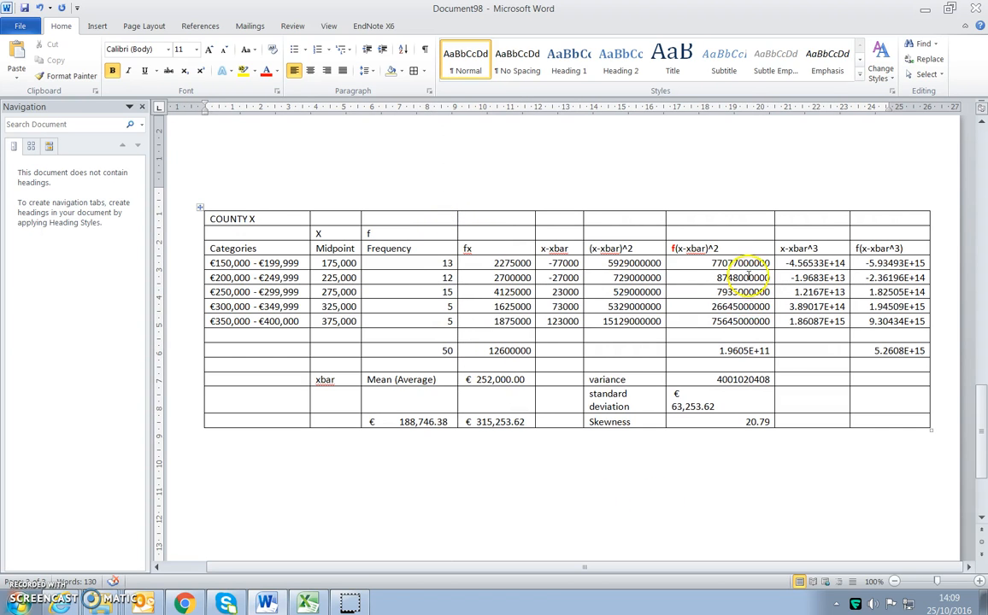
double_click(774, 219)
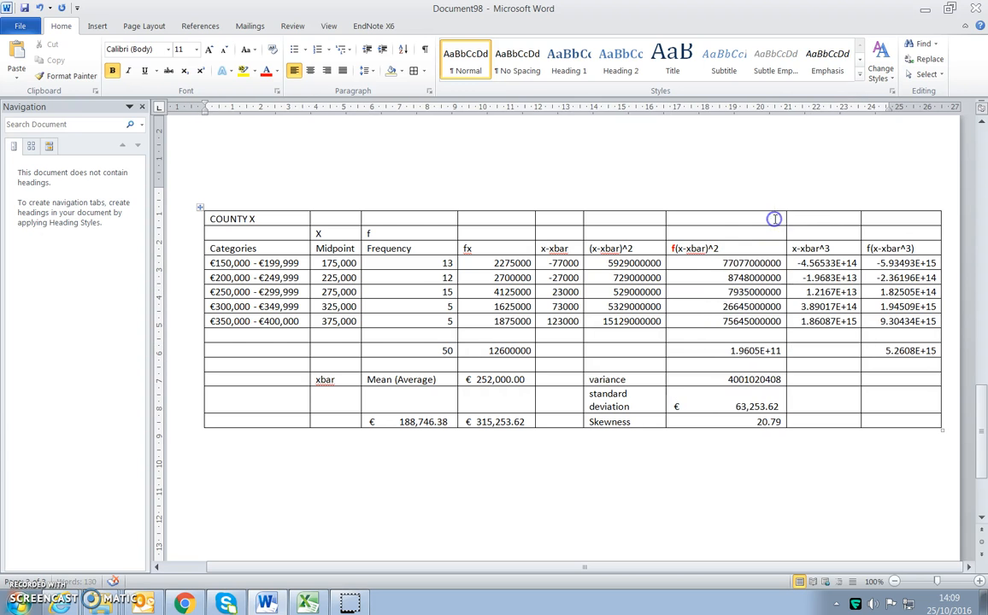
click(603, 482)
- Review the calculation table's Categories, Midpoint and Frequency entries and the House Prices in County X histogram
scroll(615, 485, up, 2)
scroll(614, 486, down, 5)
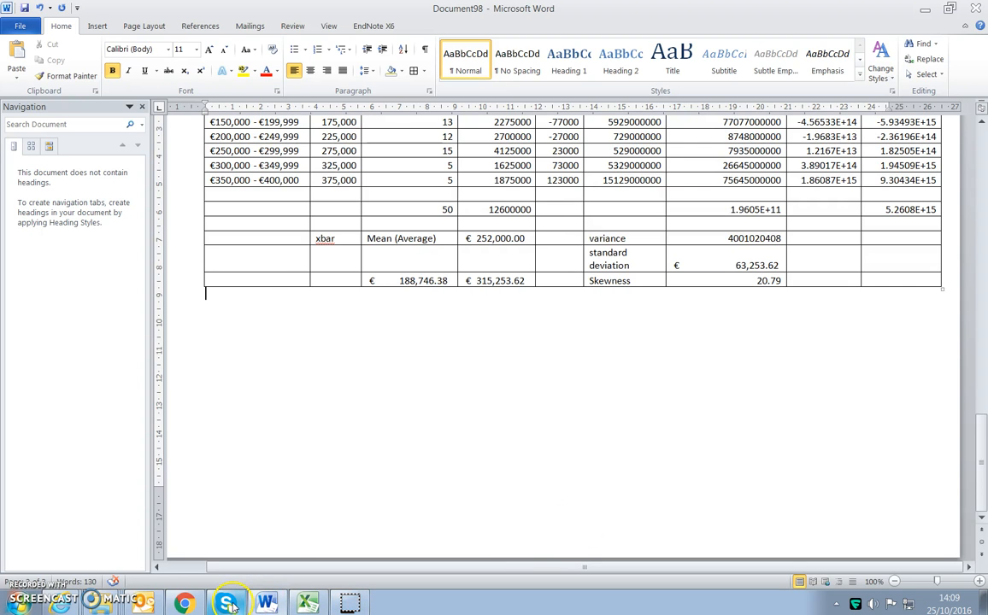
mouse_move(226, 607)
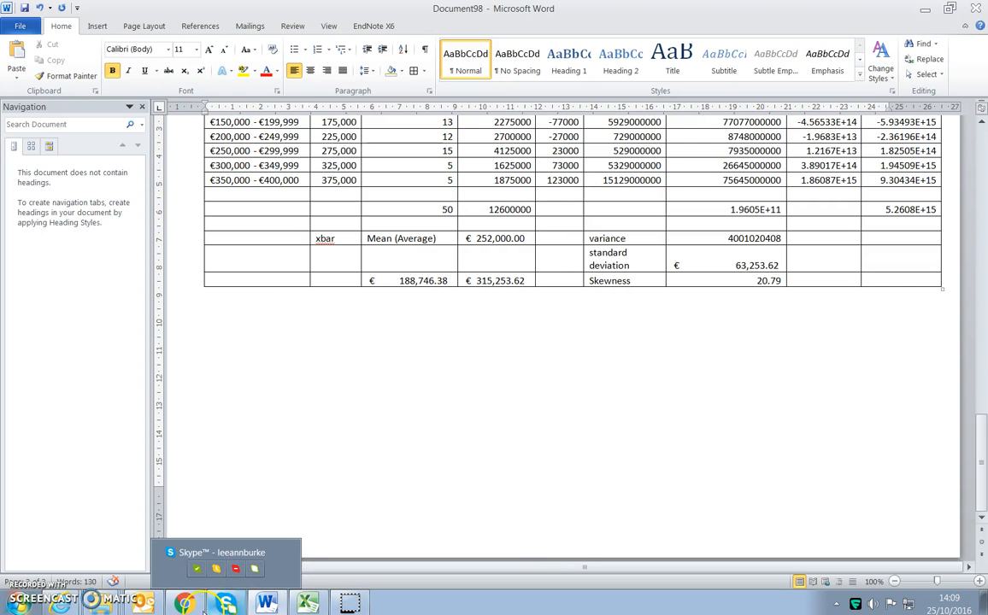
mouse_move(154, 605)
scroll(316, 457, up, 3)
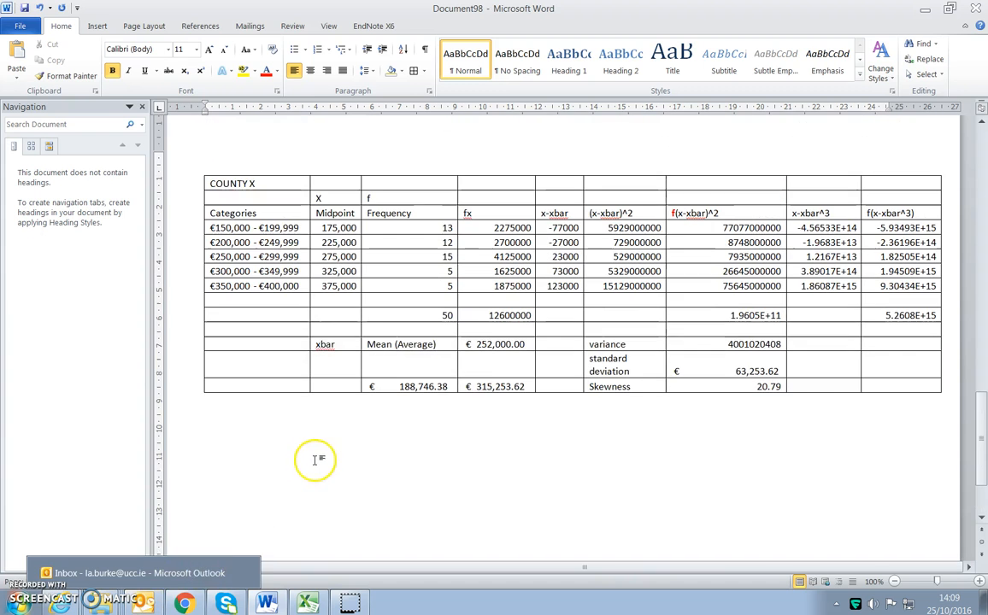
drag(224, 215, 403, 285)
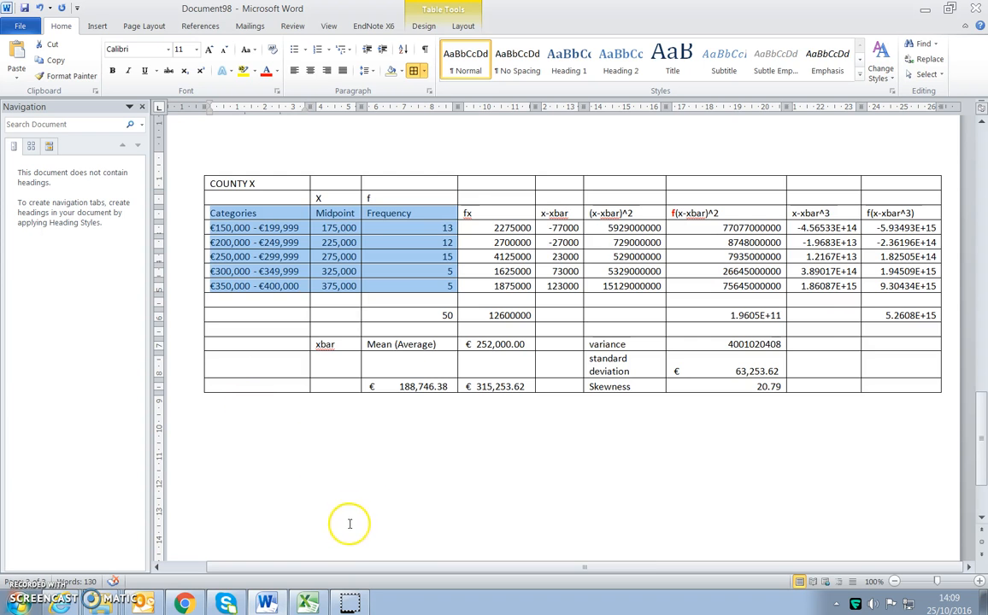
scroll(411, 394, up, 5)
scroll(411, 394, up, 15)
click(411, 335)
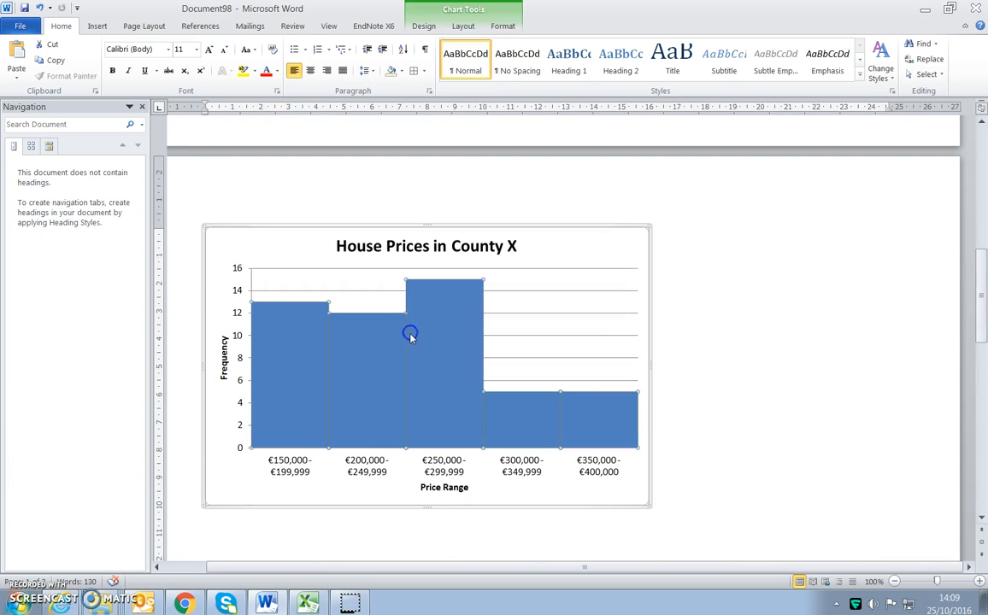